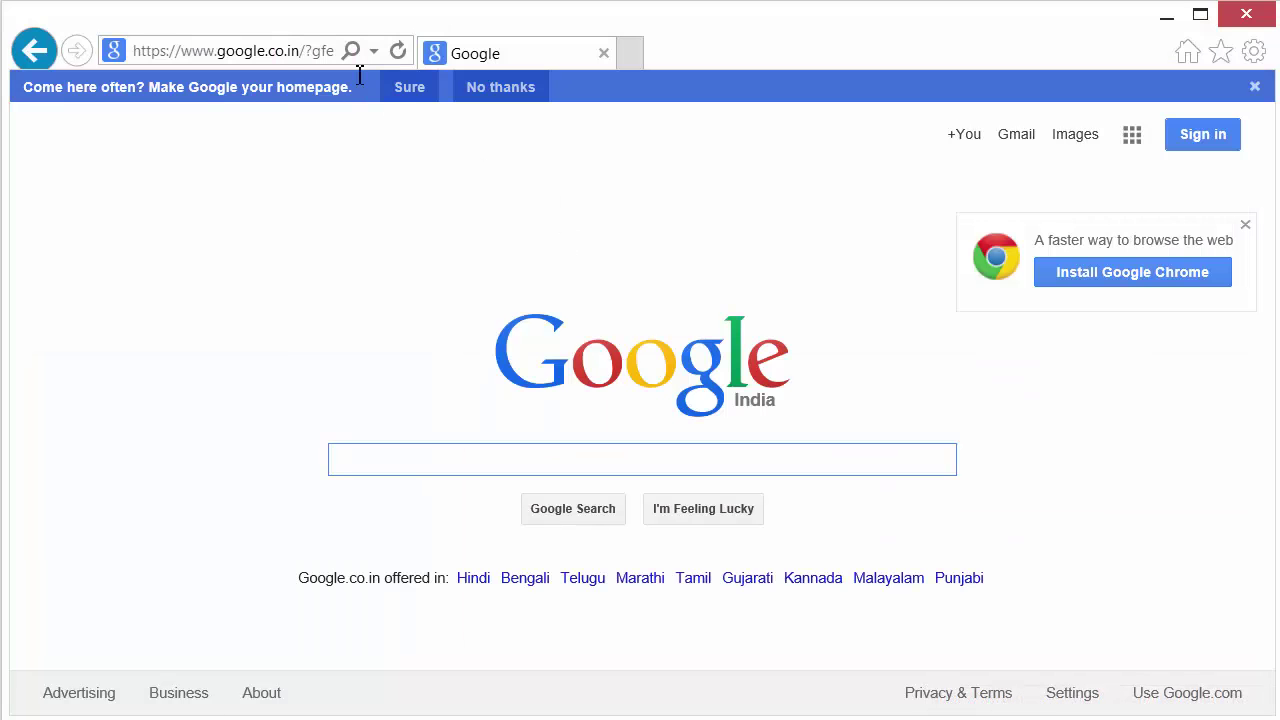
# Open developers.facebook.com in the browser.
pyautogui.click(268, 58)
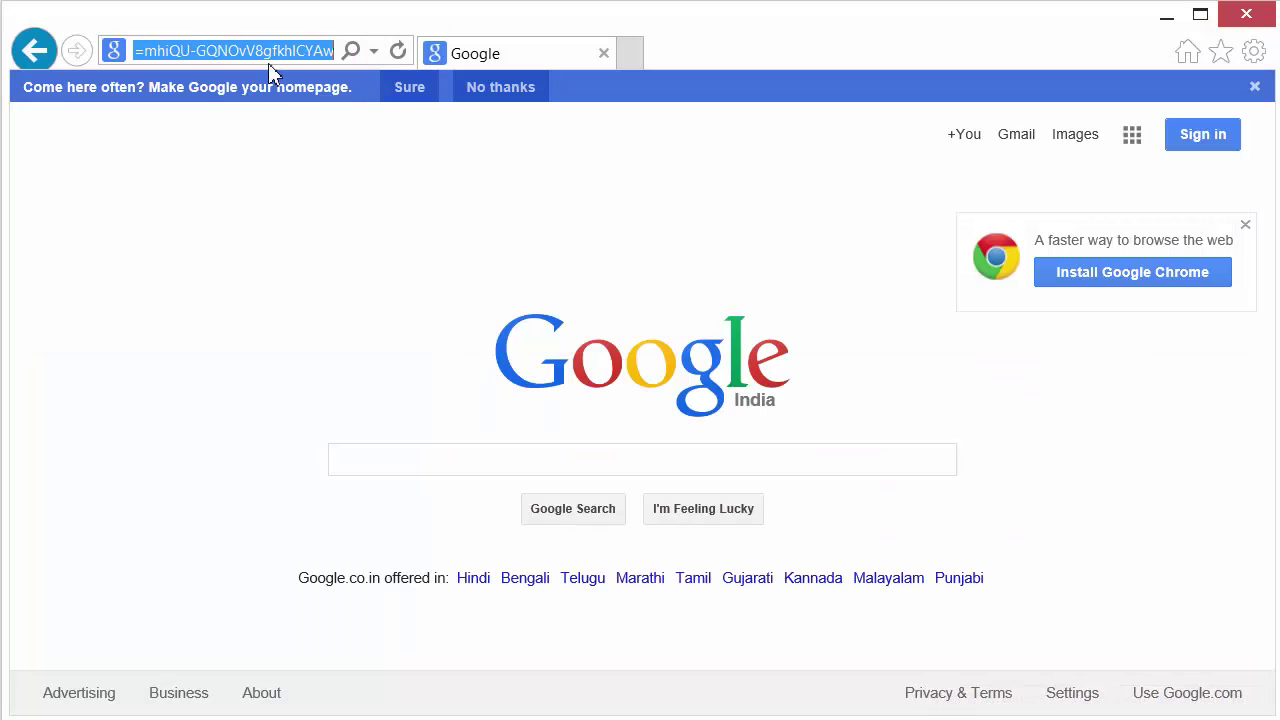
pyautogui.write('deve;')
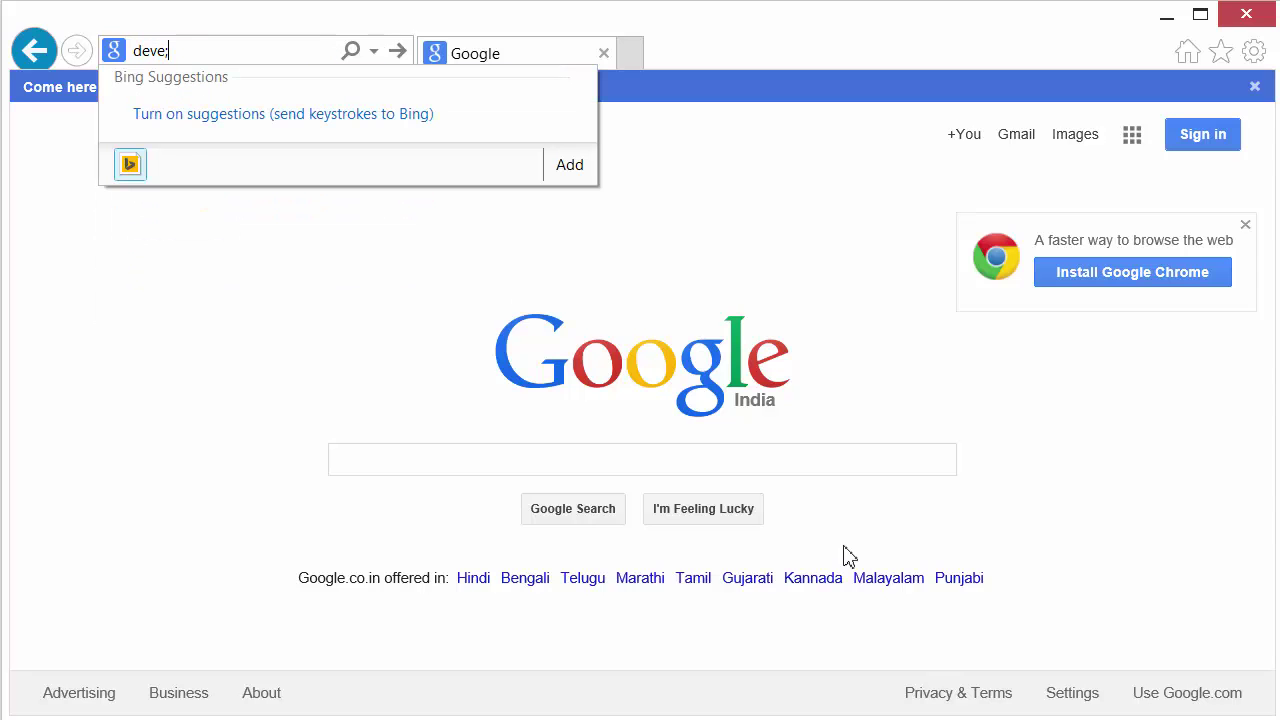
pyautogui.press('BackSpace')
pyautogui.write('loper')
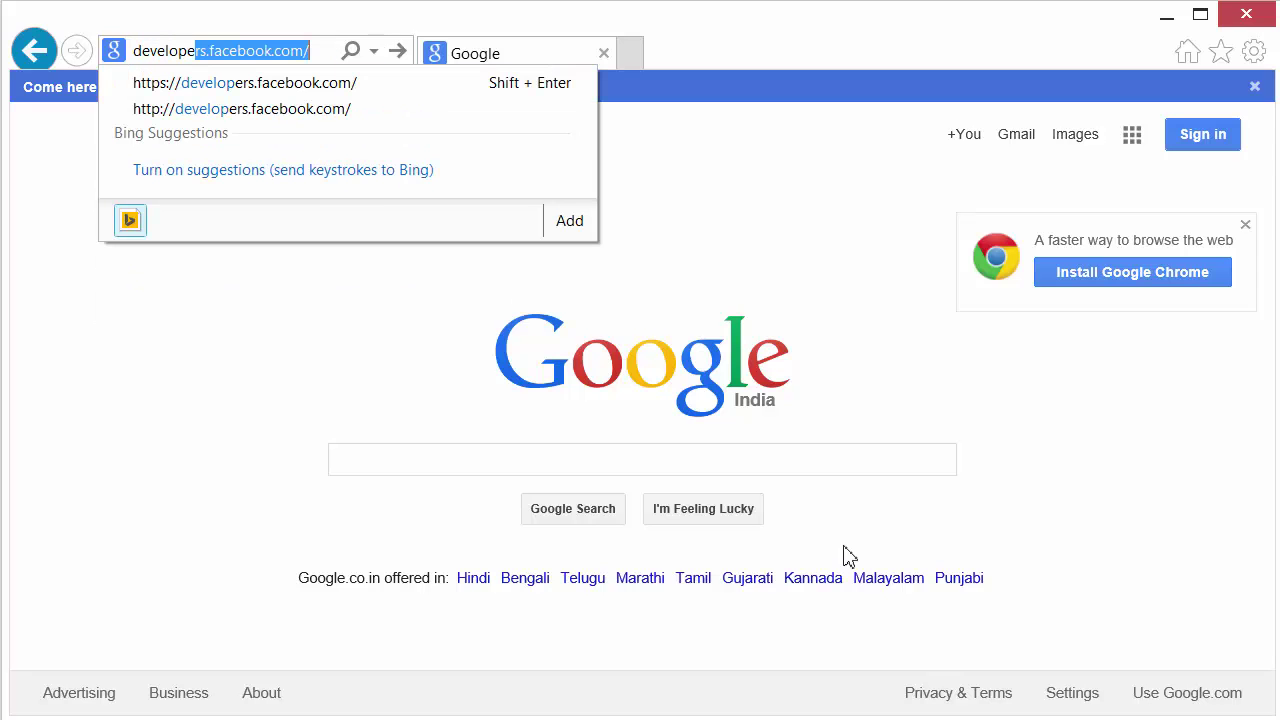
pyautogui.write('s.facebook')
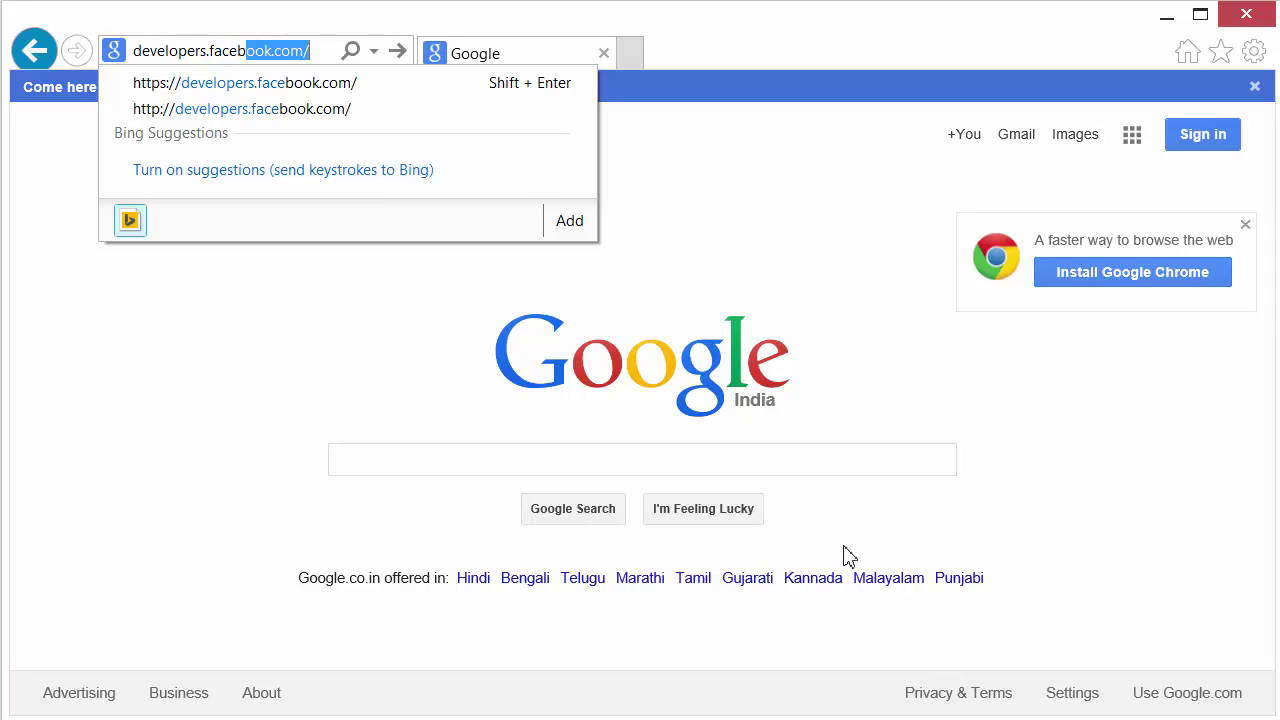
pyautogui.write('.com')
pyautogui.press('Return')
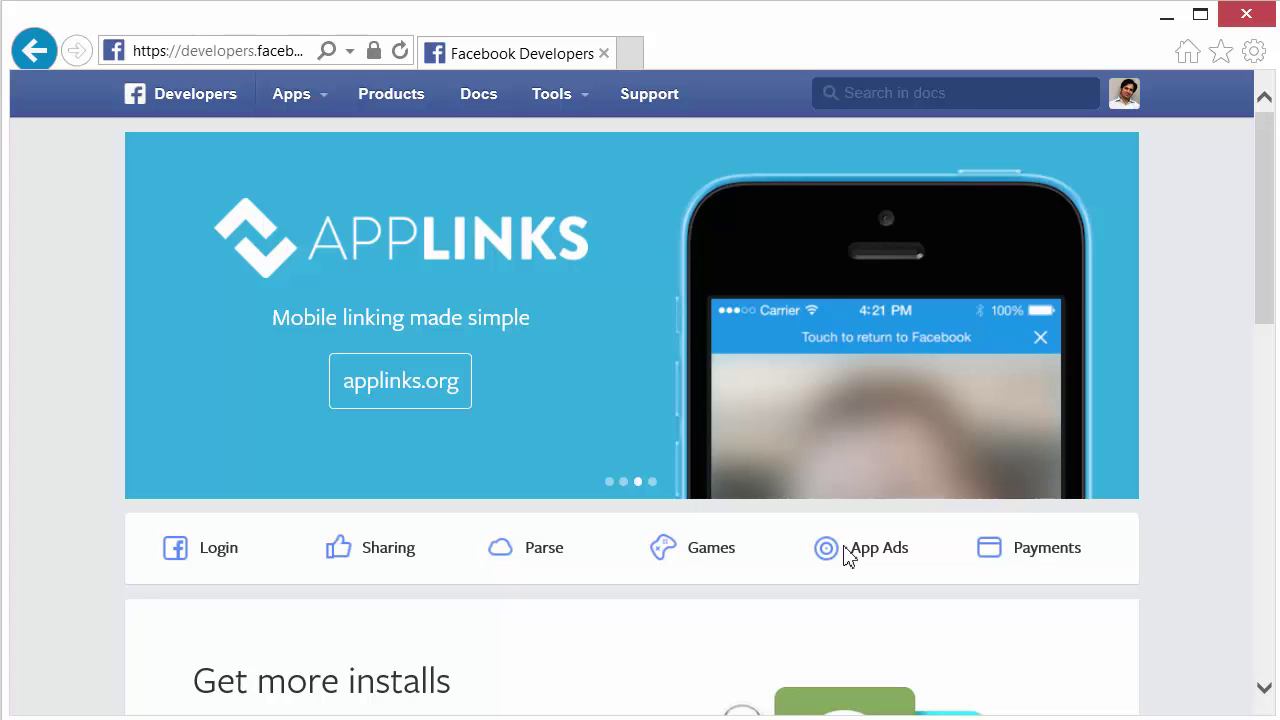
pyautogui.scroll(-3, 810, 320)
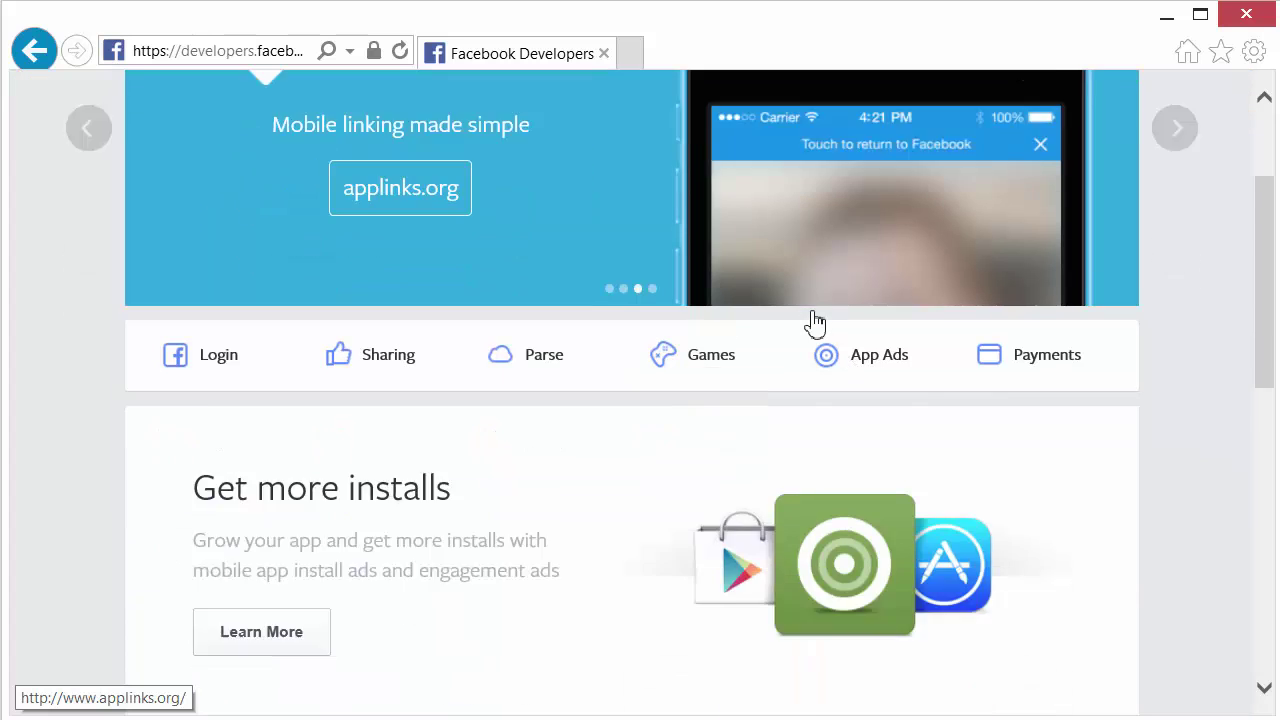
pyautogui.scroll(-5, 810, 320)
pyautogui.scroll(7, 810, 320)
pyautogui.scroll(-2, 810, 320)
pyautogui.scroll(-2, 815, 321)
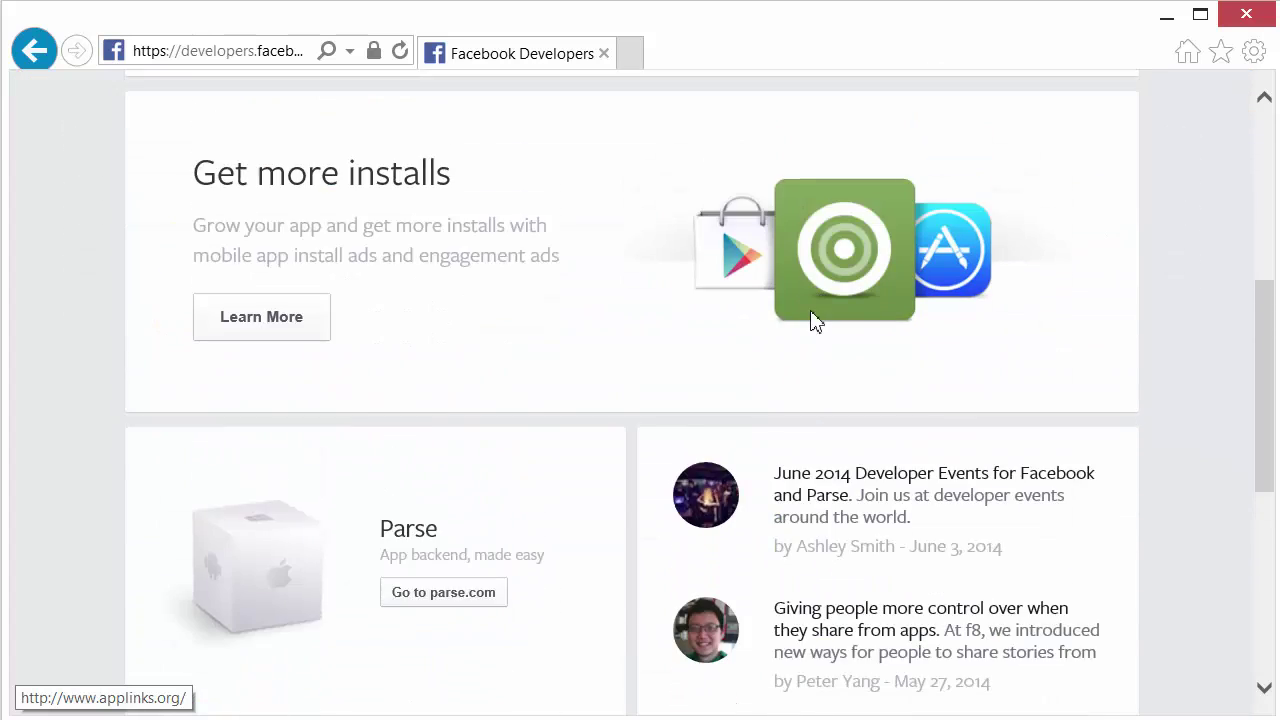
pyautogui.scroll(5, 814, 320)
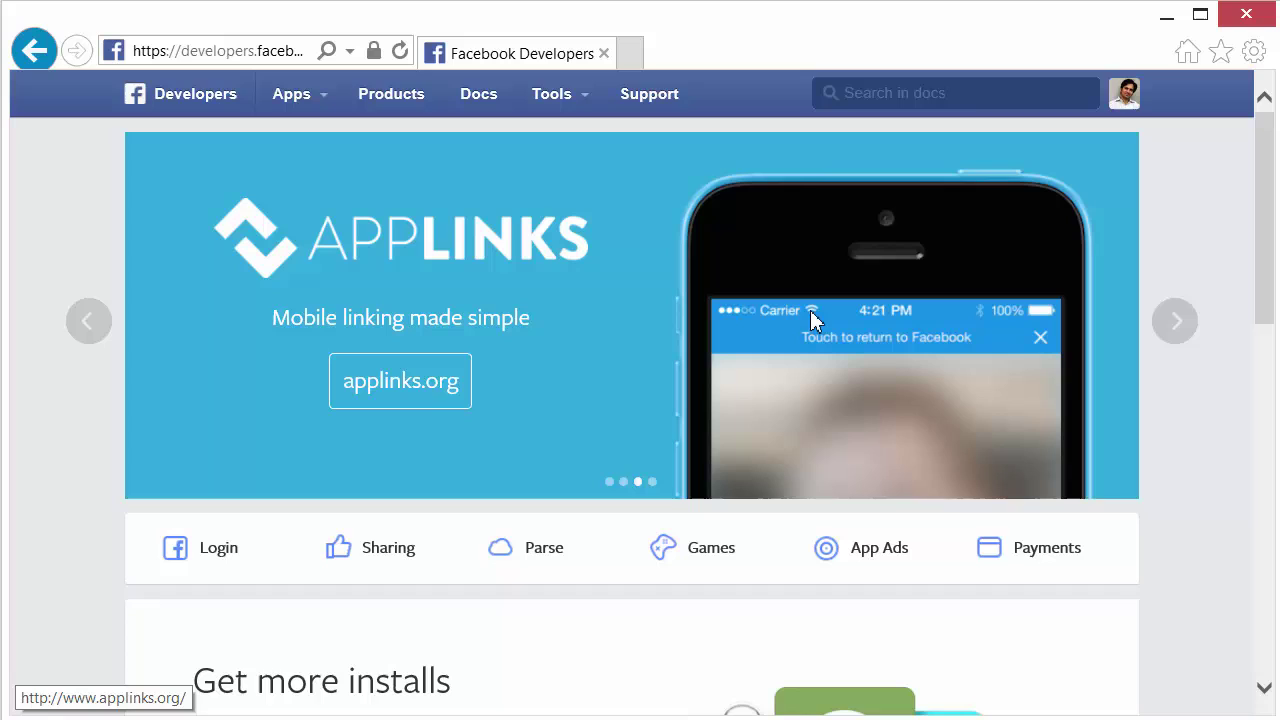
# Start a new app, entering a display name ending in "Test App II" and a namespace ending in "testappii".
pyautogui.click(292, 94)
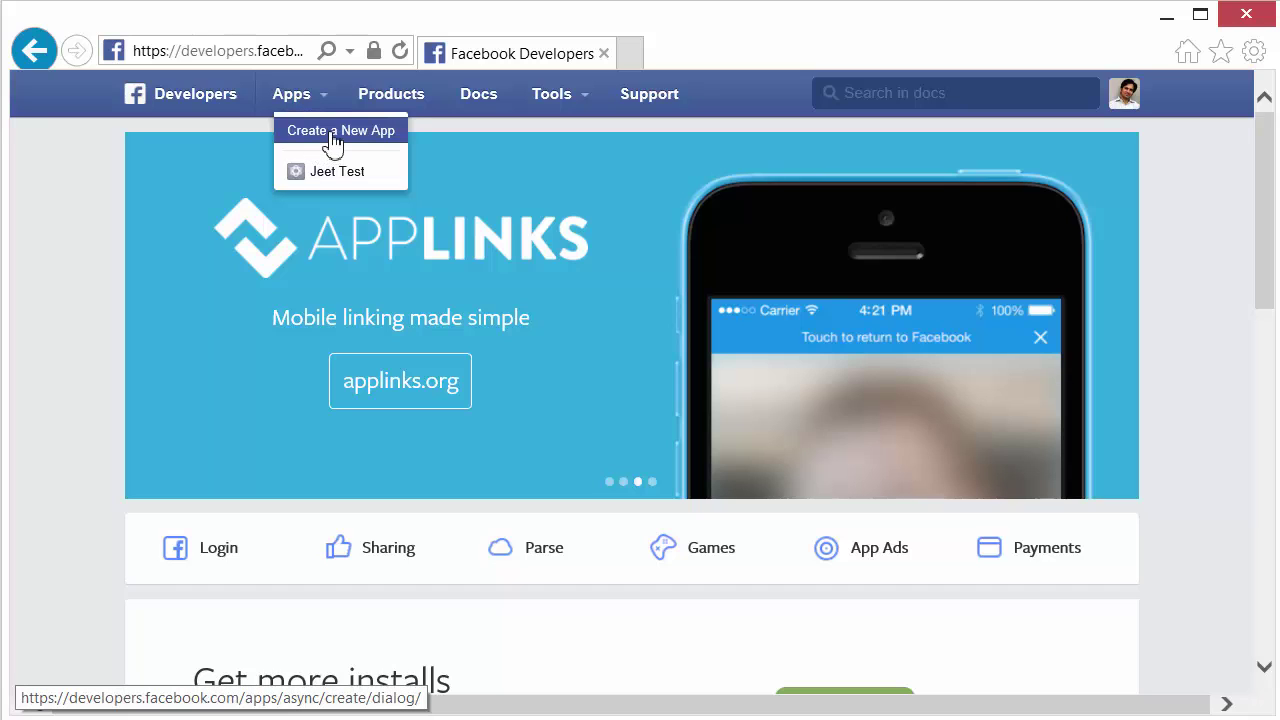
pyautogui.click(333, 143)
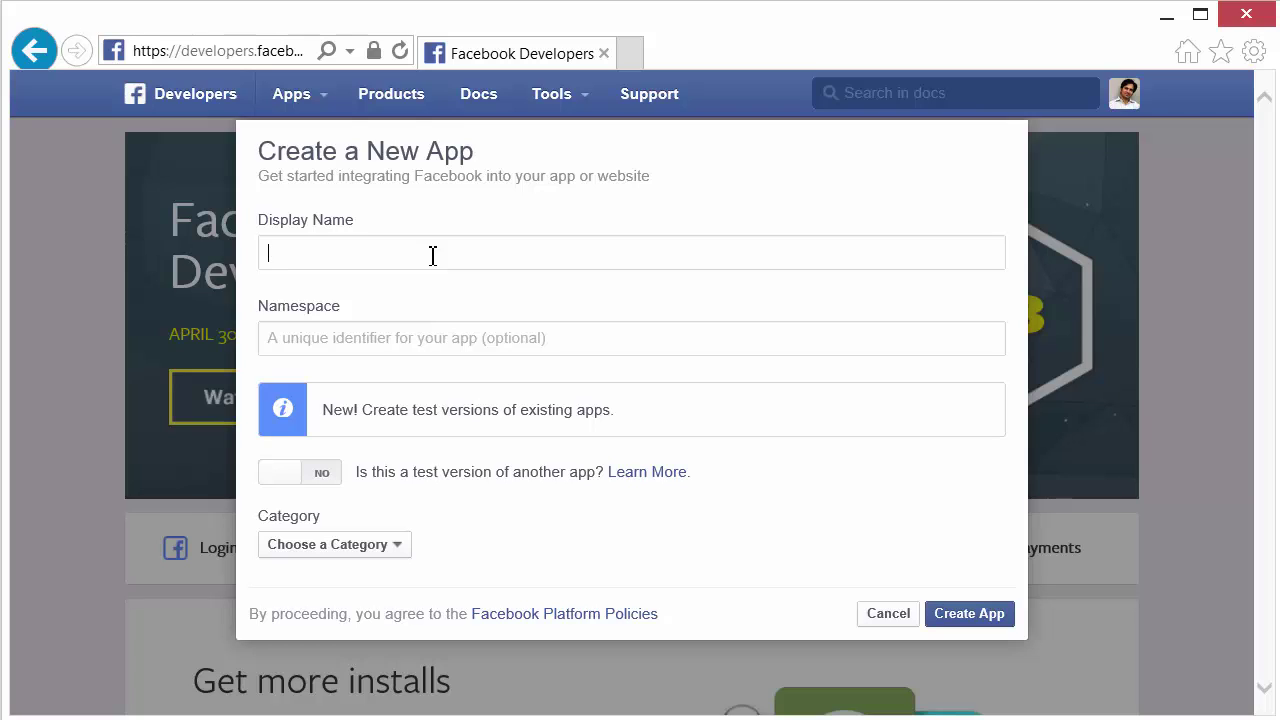
pyautogui.write("Jeet's Test Ap p II")
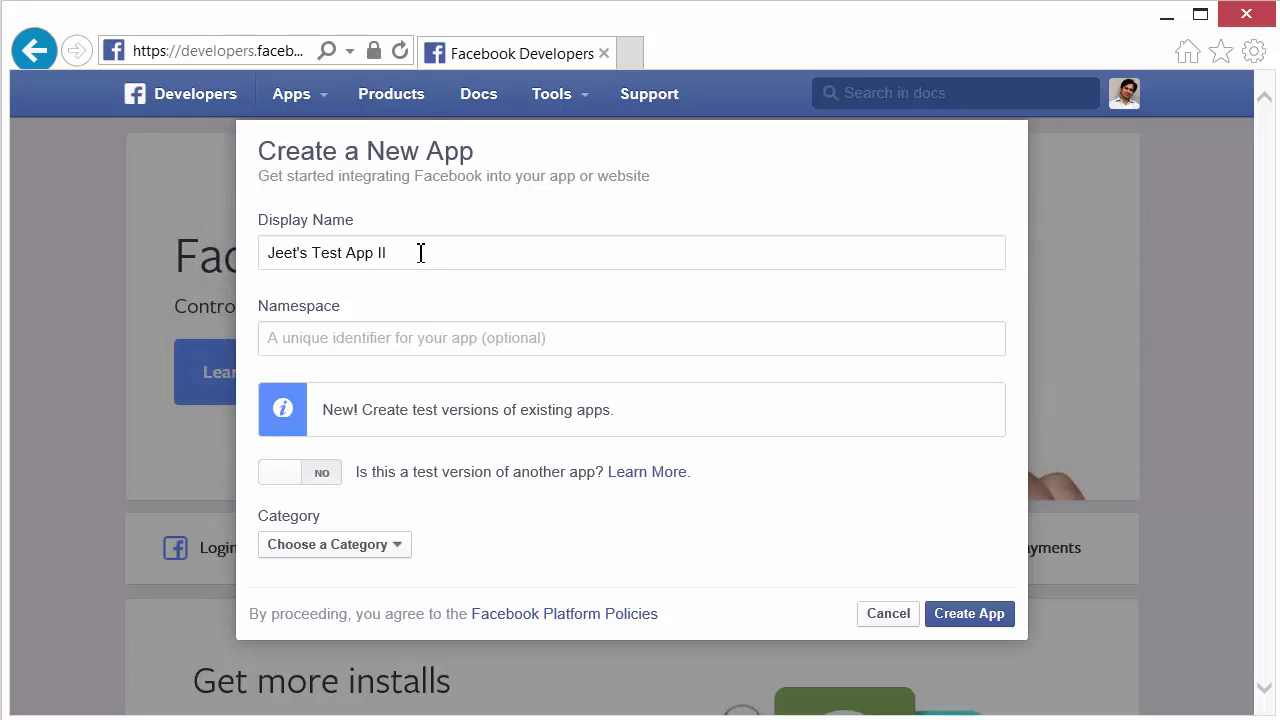
pyautogui.click(434, 330)
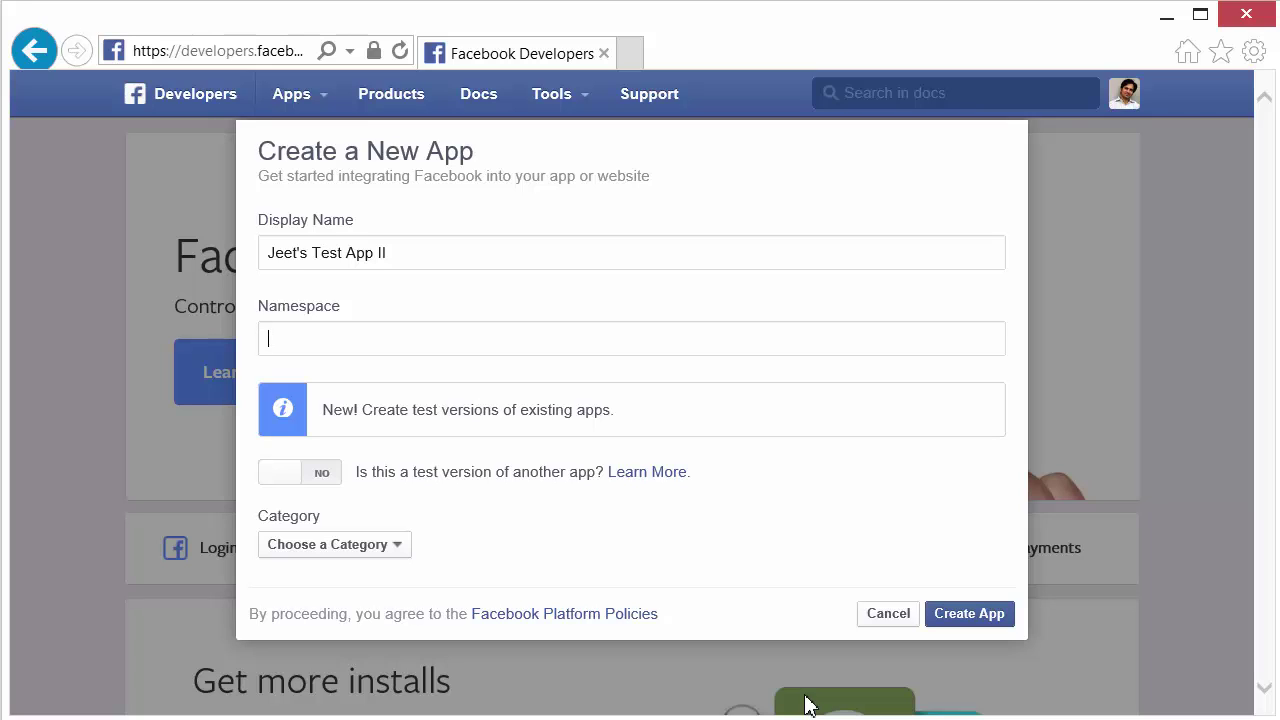
pyautogui.write('cjeet')
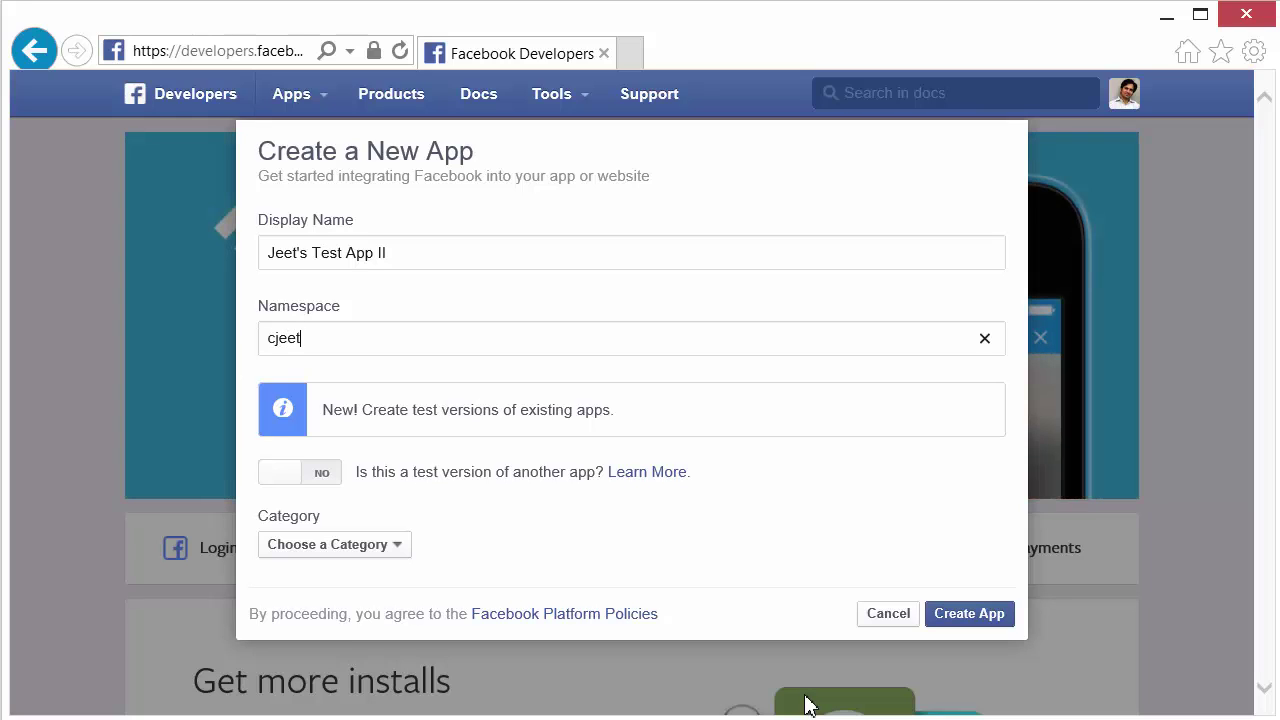
pyautogui.write('testappii')
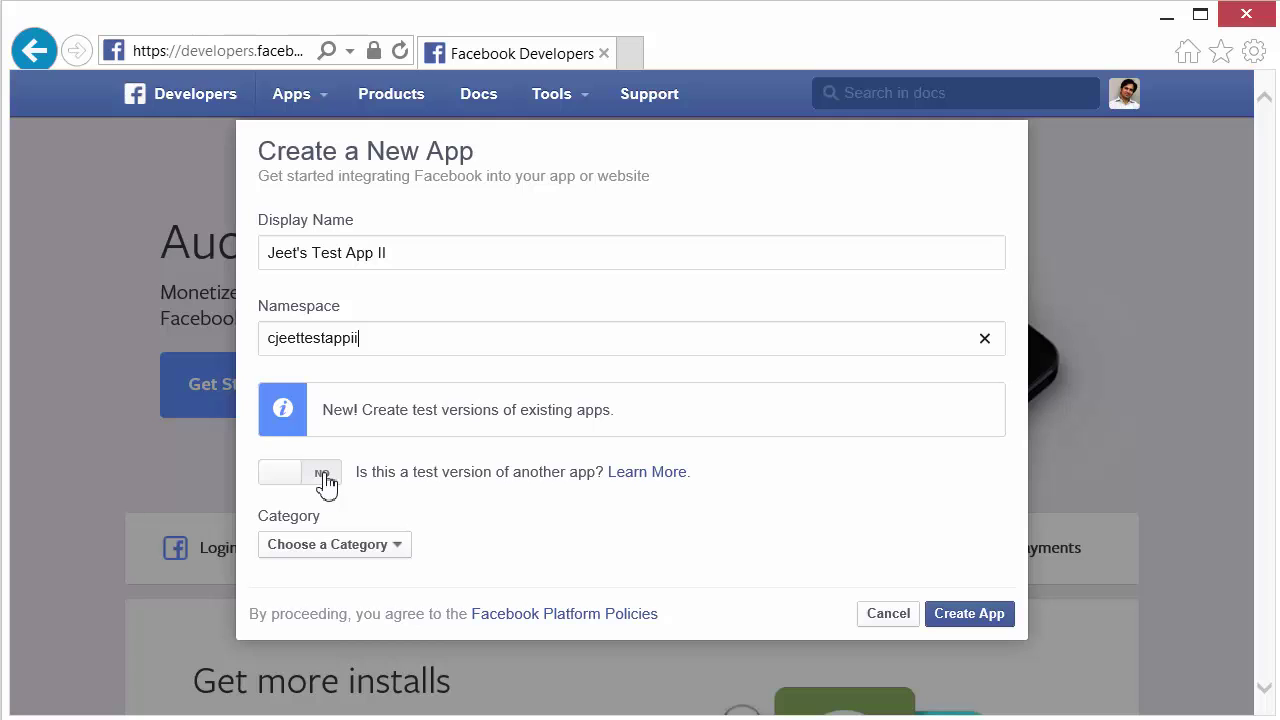
# Set the new app's category to Utilities and submit the app for creation.
pyautogui.click(384, 548)
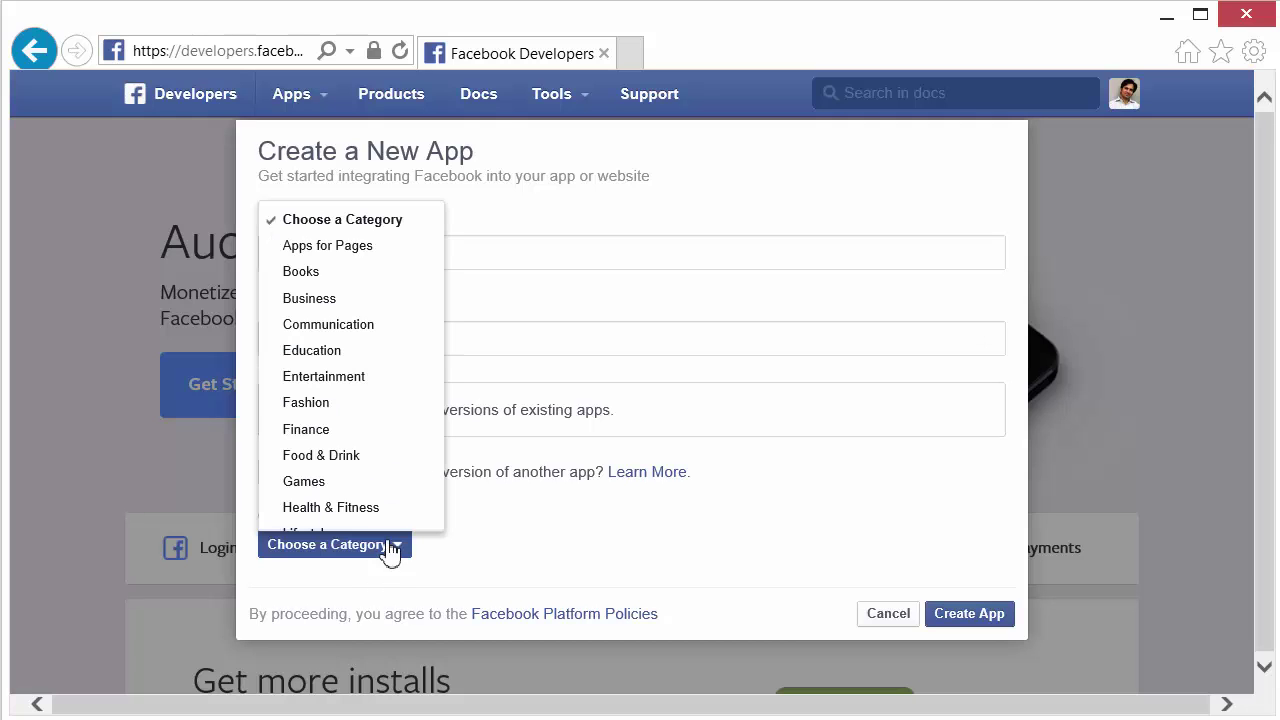
pyautogui.scroll(-4, 390, 388)
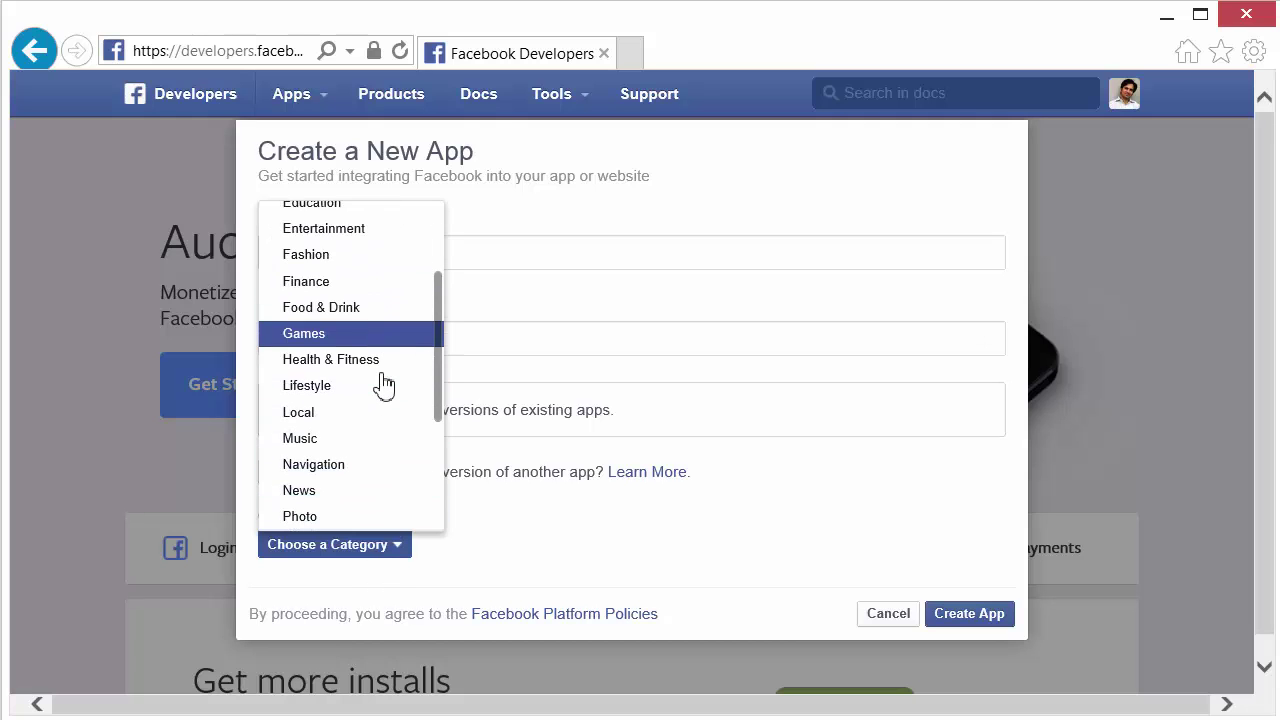
pyautogui.scroll(-5, 384, 385)
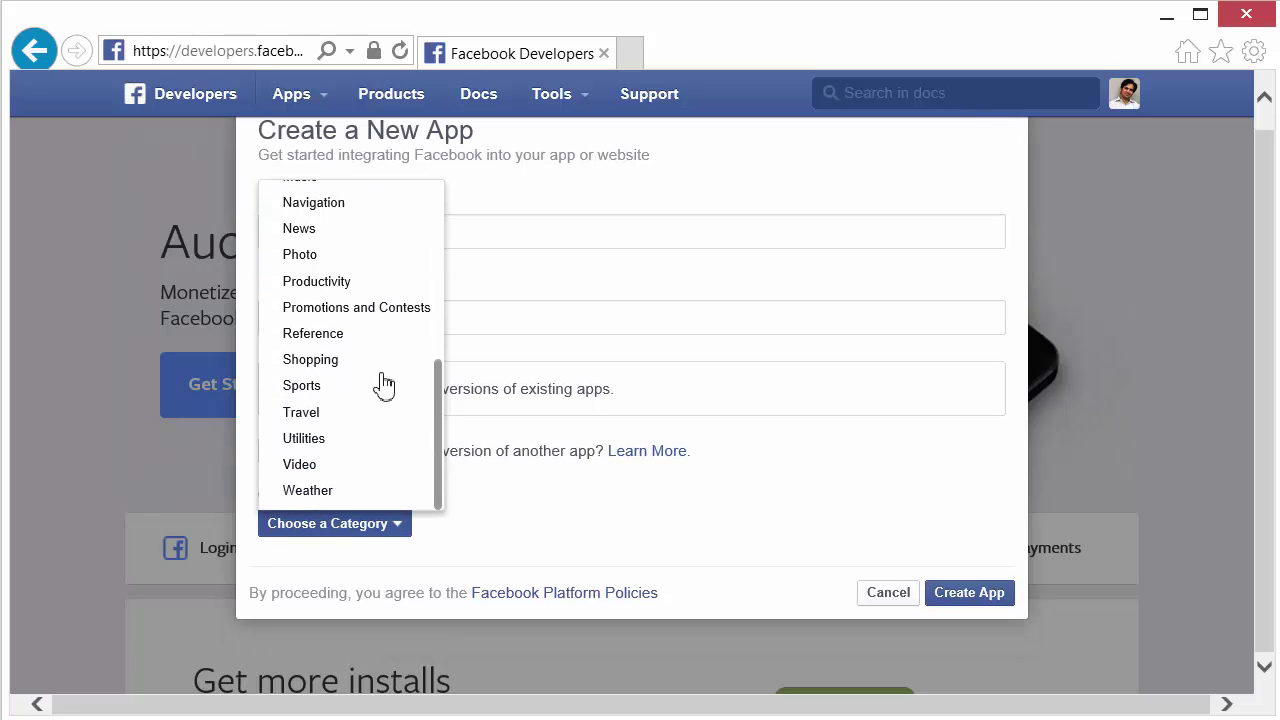
pyautogui.click(372, 440)
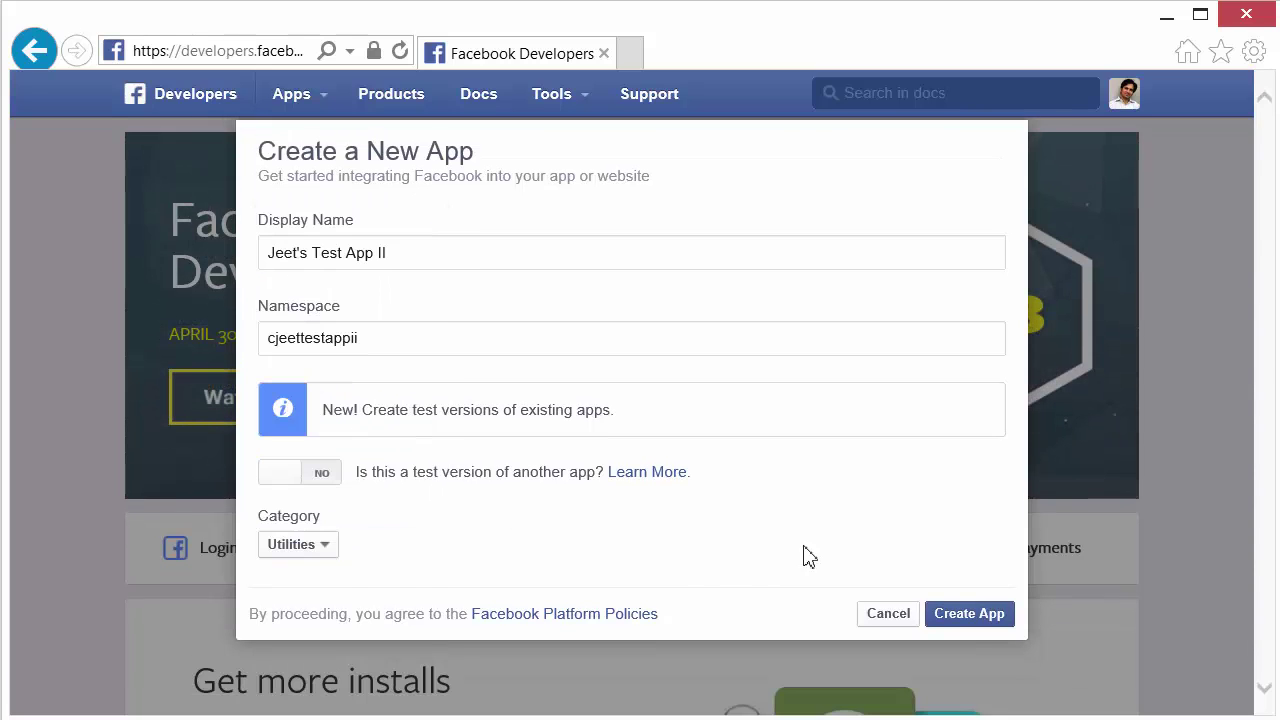
pyautogui.click(992, 618)
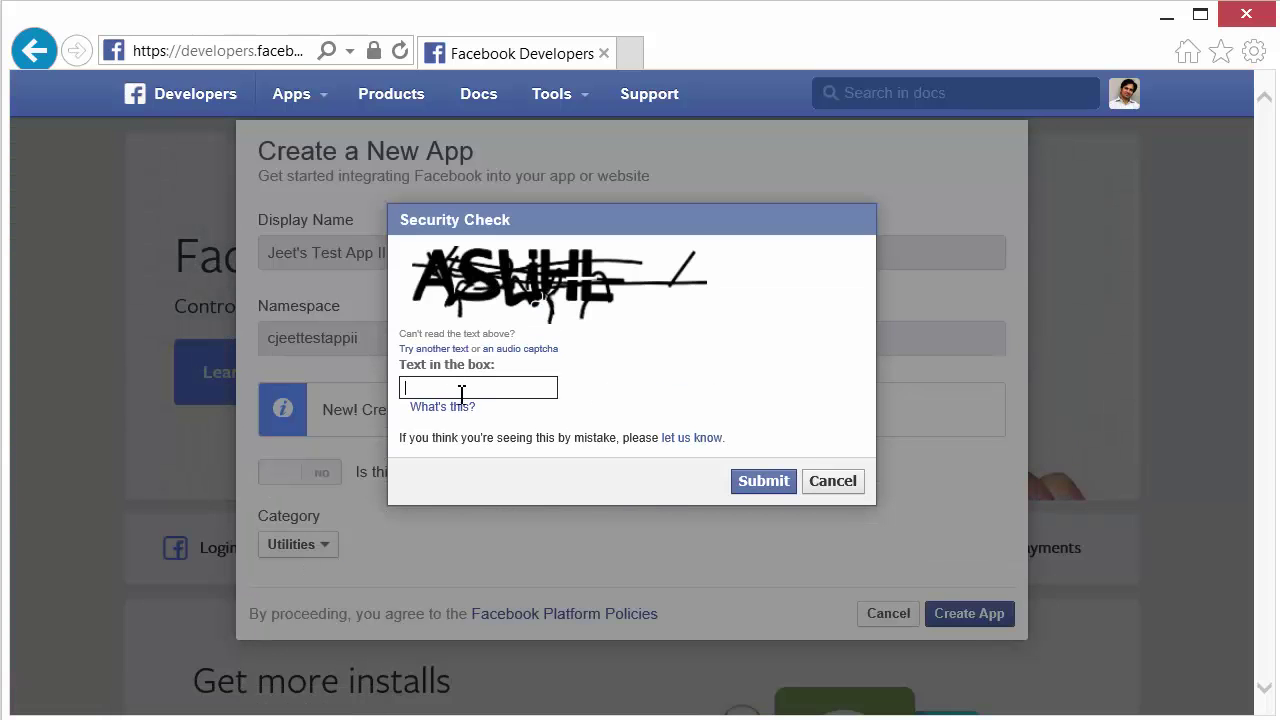
# Pass the security check by entering the captcha text shown, retrying with the new image if needed.
pyautogui.write('ASUHL')
pyautogui.click(750, 484)
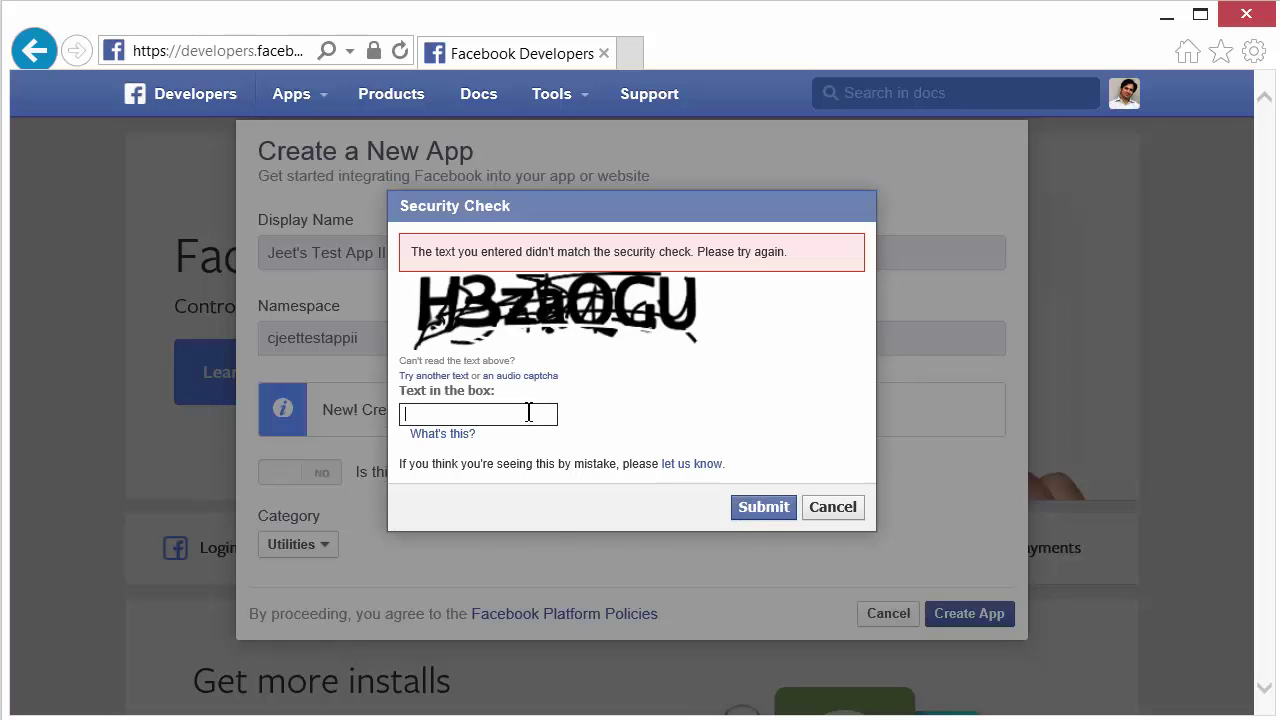
pyautogui.write('H3')
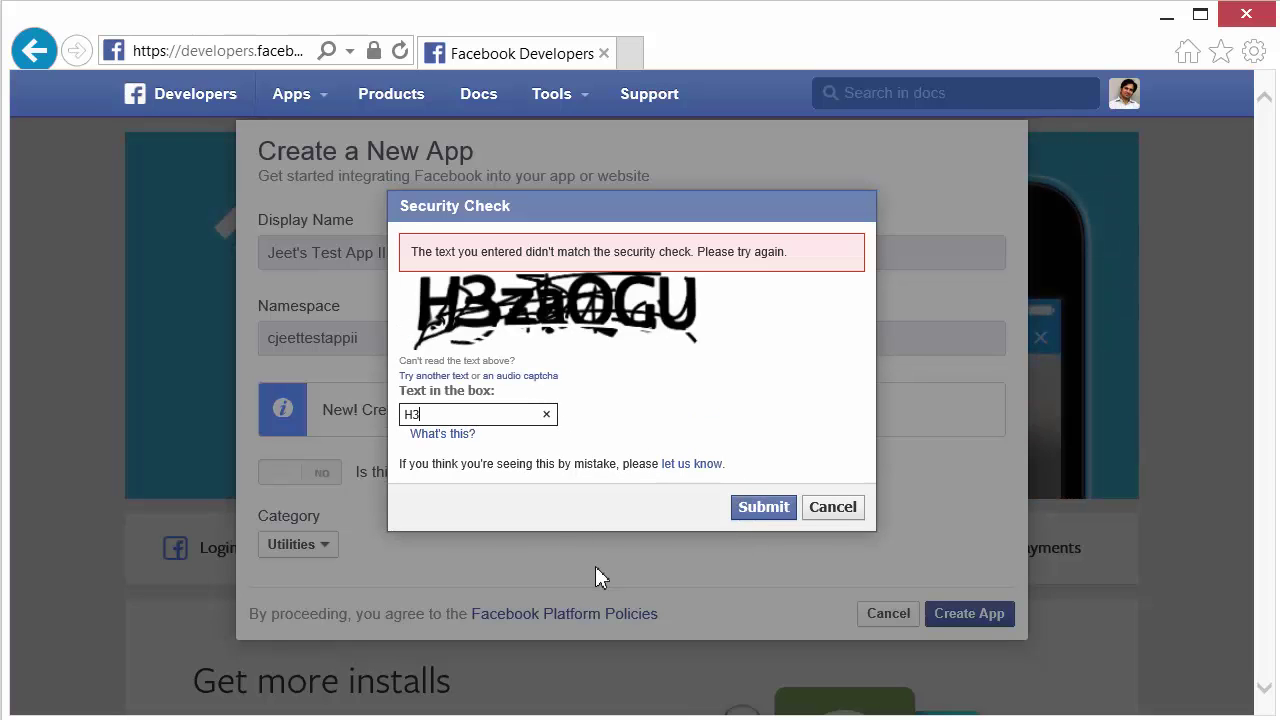
pyautogui.write('zaOGU')
pyautogui.click(793, 510)
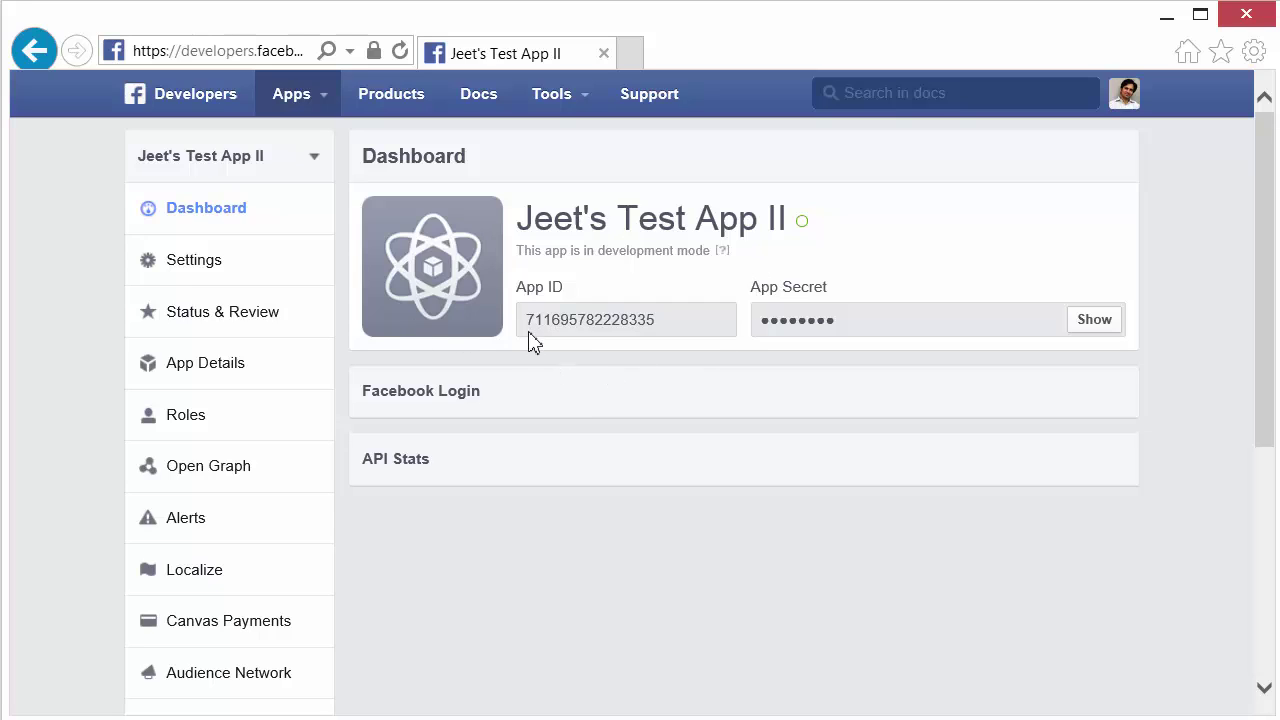
pyautogui.tripleClick(541, 287)
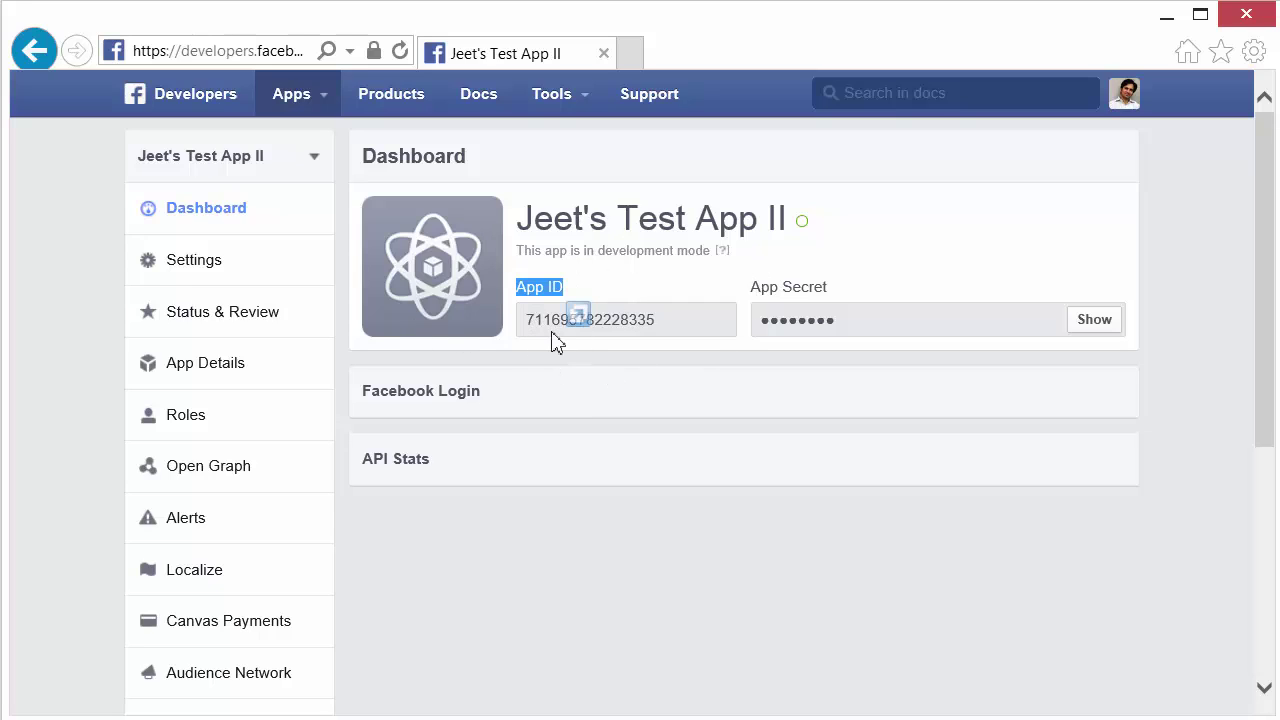
pyautogui.moveTo(543, 322); pyautogui.dragTo(696, 319)
pyautogui.click(737, 286)
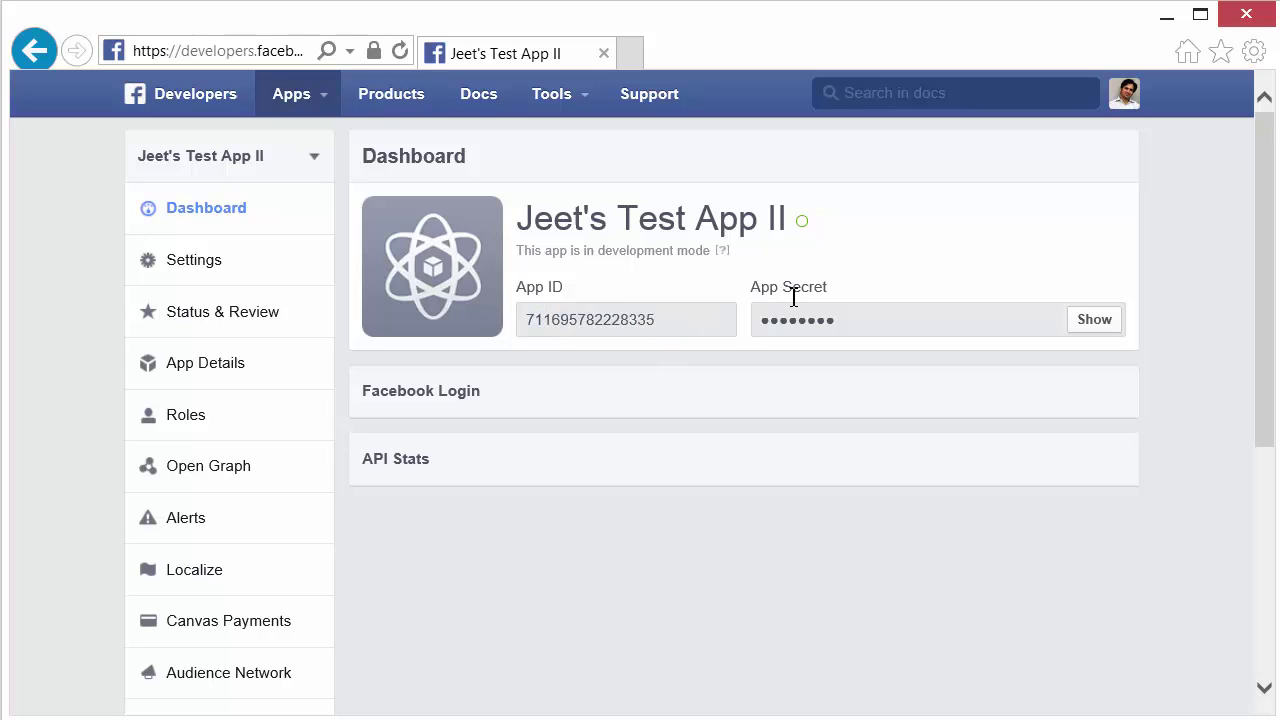
pyautogui.moveTo(780, 290); pyautogui.dragTo(897, 299)
# Reveal the app secret on the dashboard by re-entering the account password.
pyautogui.click(1094, 320)
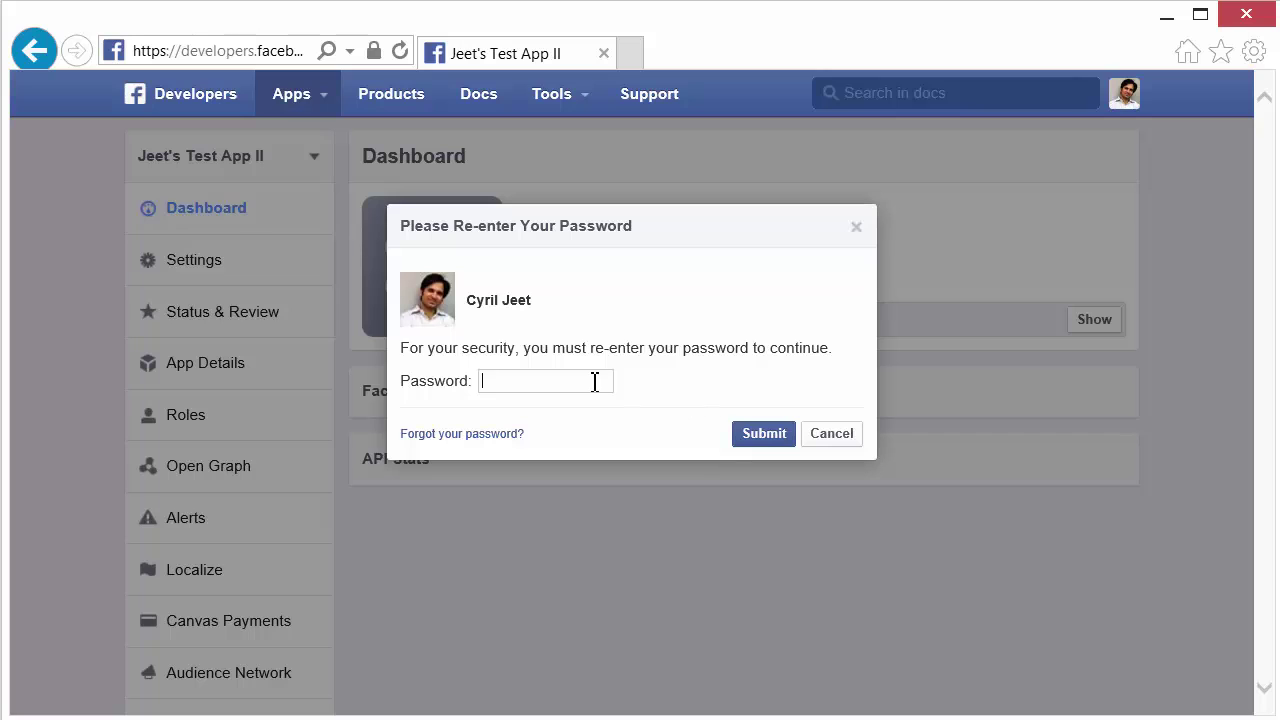
pyautogui.write('•••••••••')
pyautogui.click(762, 436)
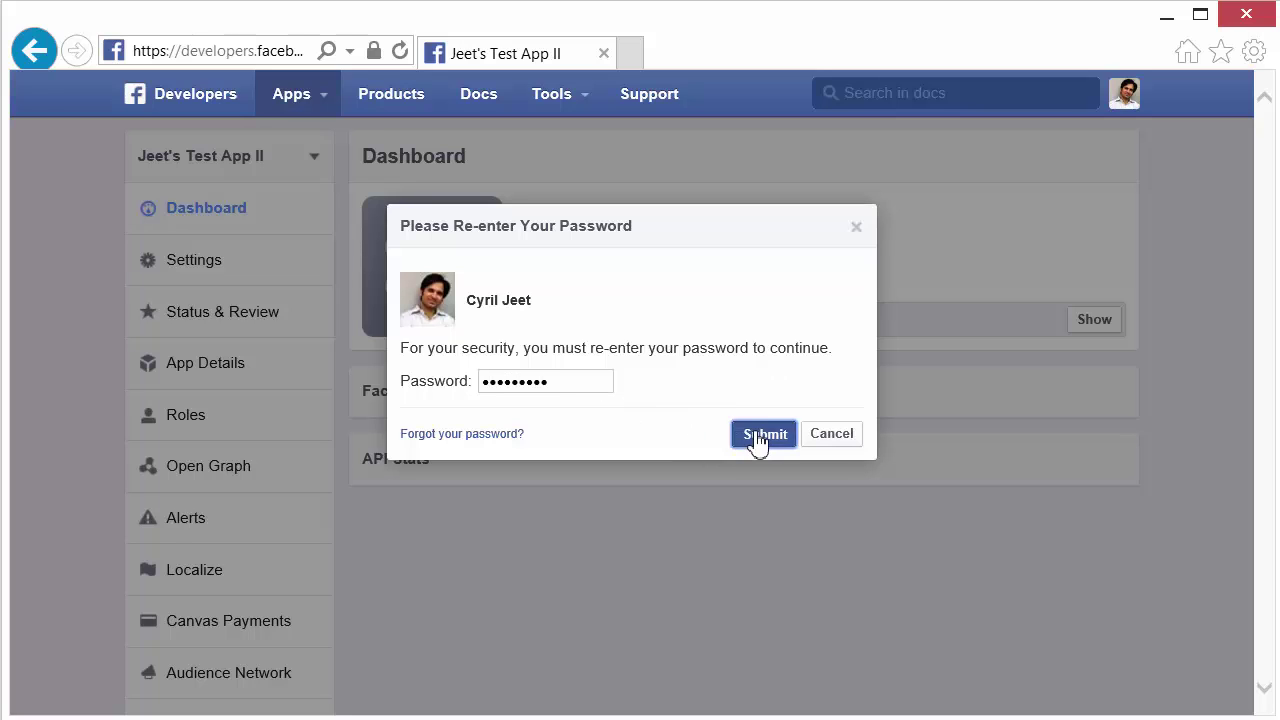
# Review the App ID and the revealed App Secret on the app's dashboard.
pyautogui.moveTo(756, 320); pyautogui.dragTo(1040, 316)
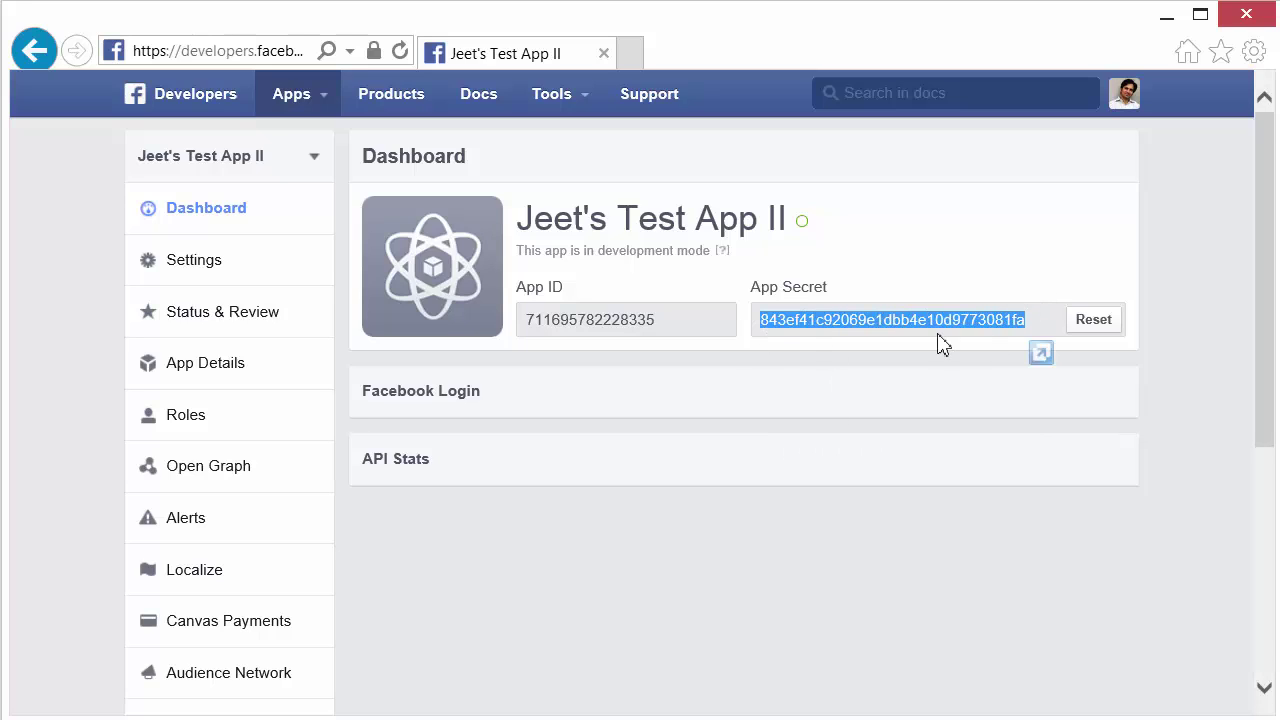
pyautogui.click(619, 314)
pyautogui.doubleClick(619, 314)
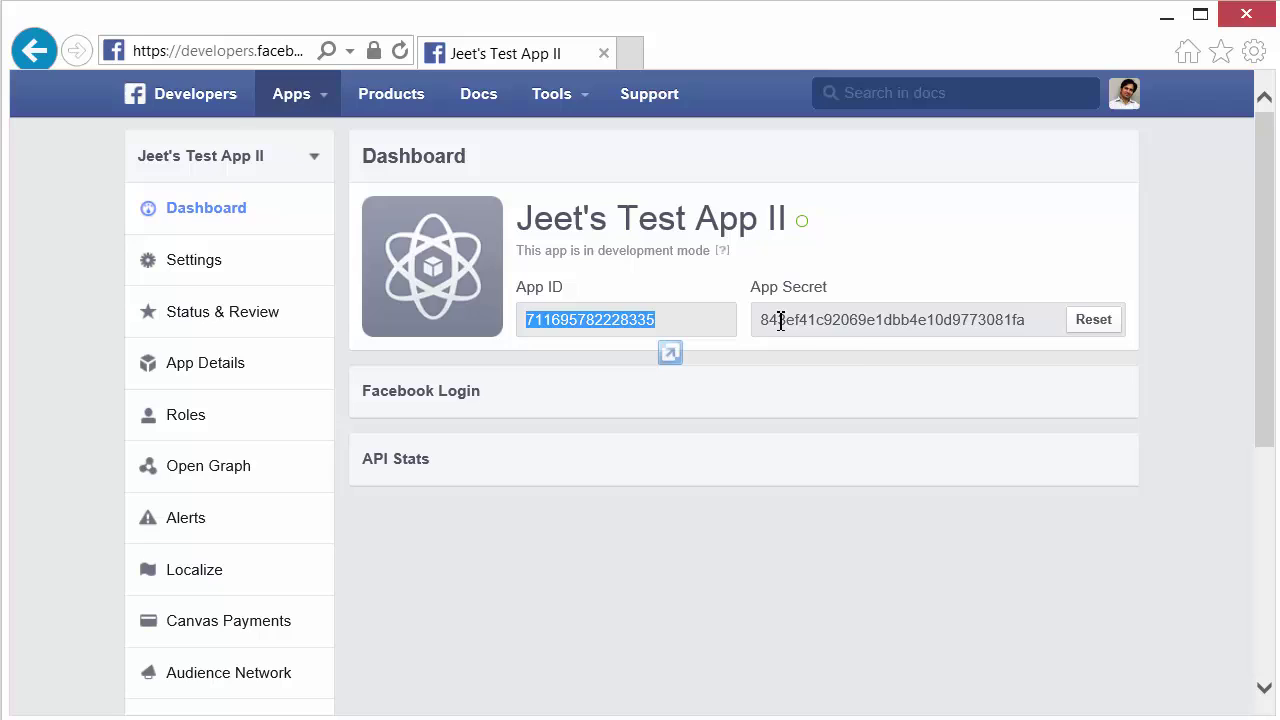
pyautogui.doubleClick(855, 320)
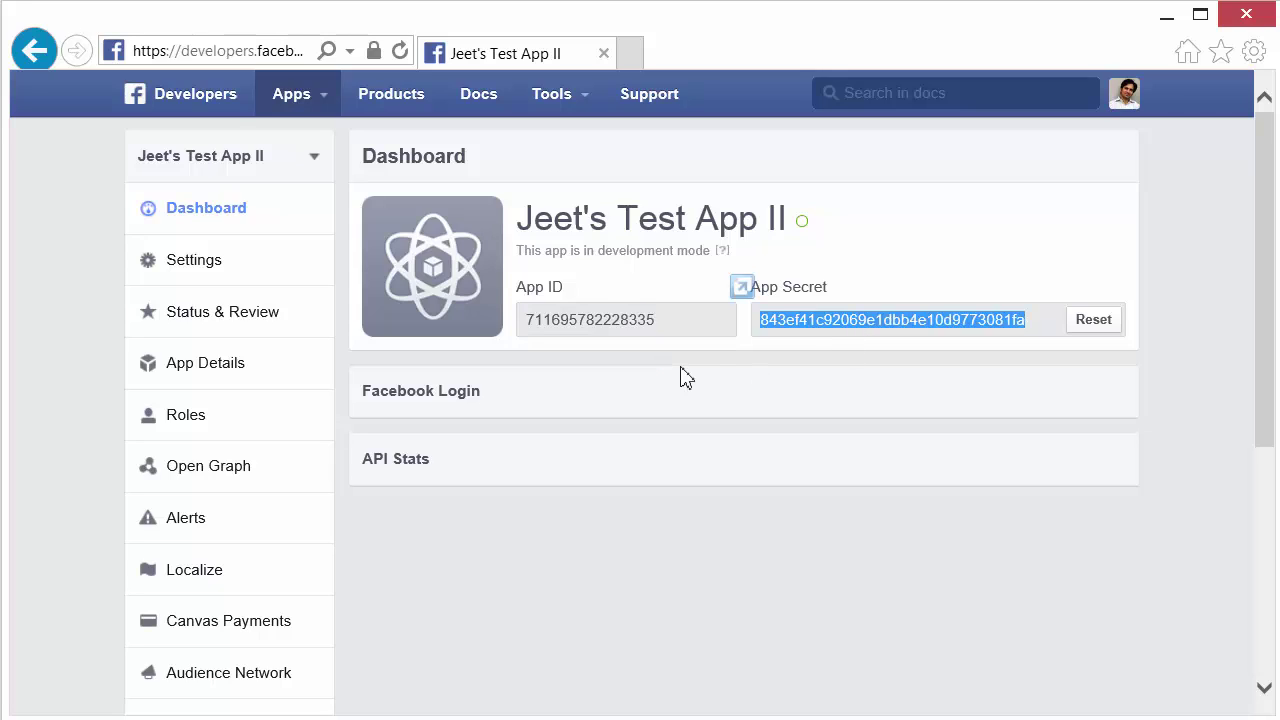
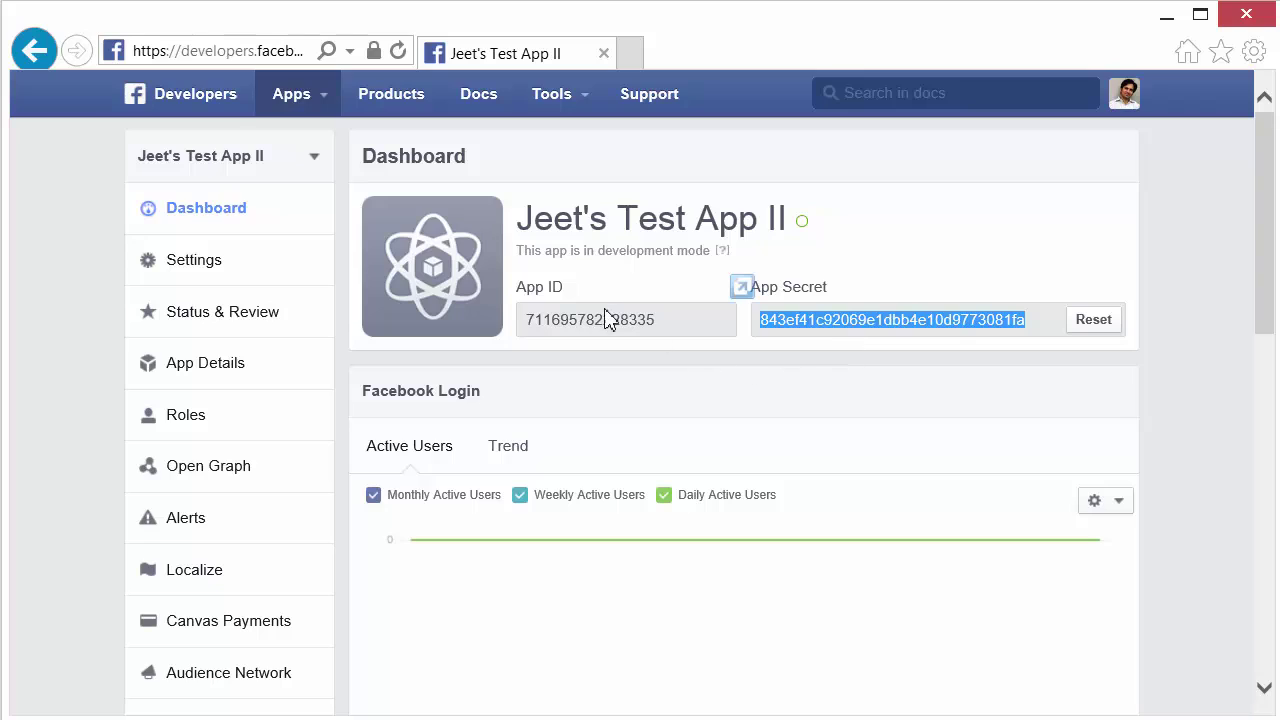
pyautogui.click(640, 322)
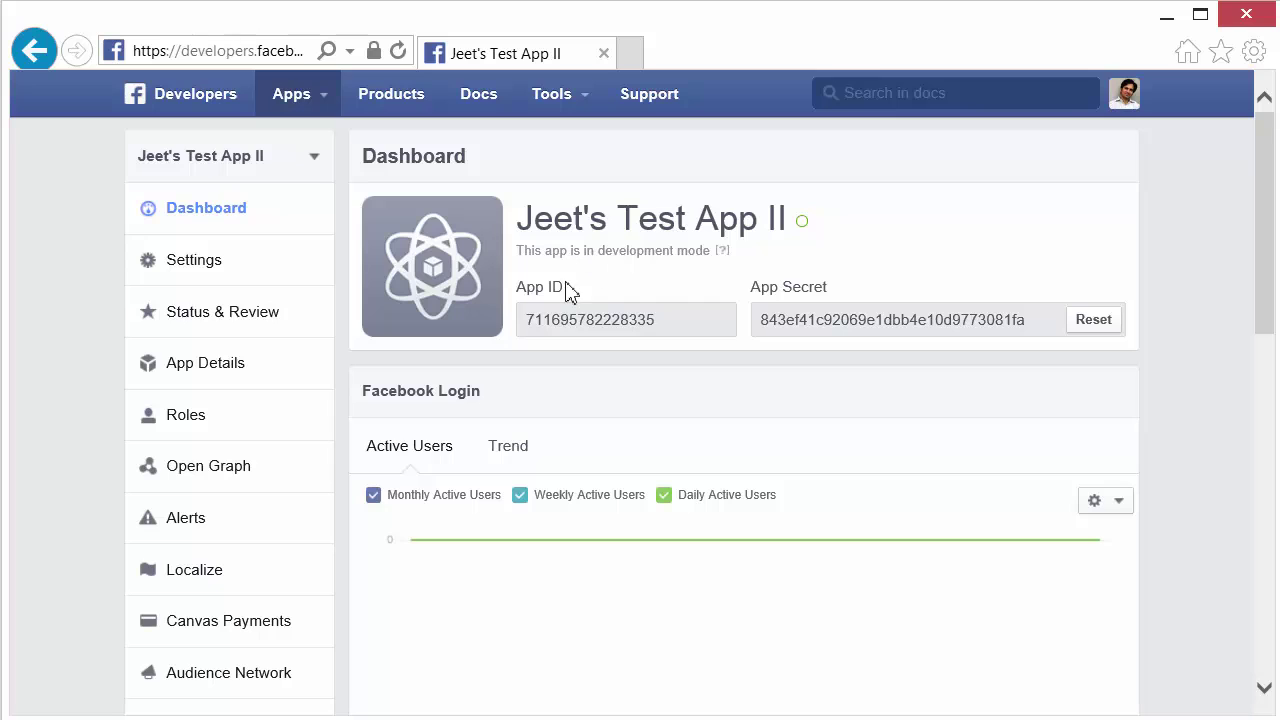
# Enable the "Native or desktop app?" option in the app's advanced settings.
pyautogui.click(193, 262)
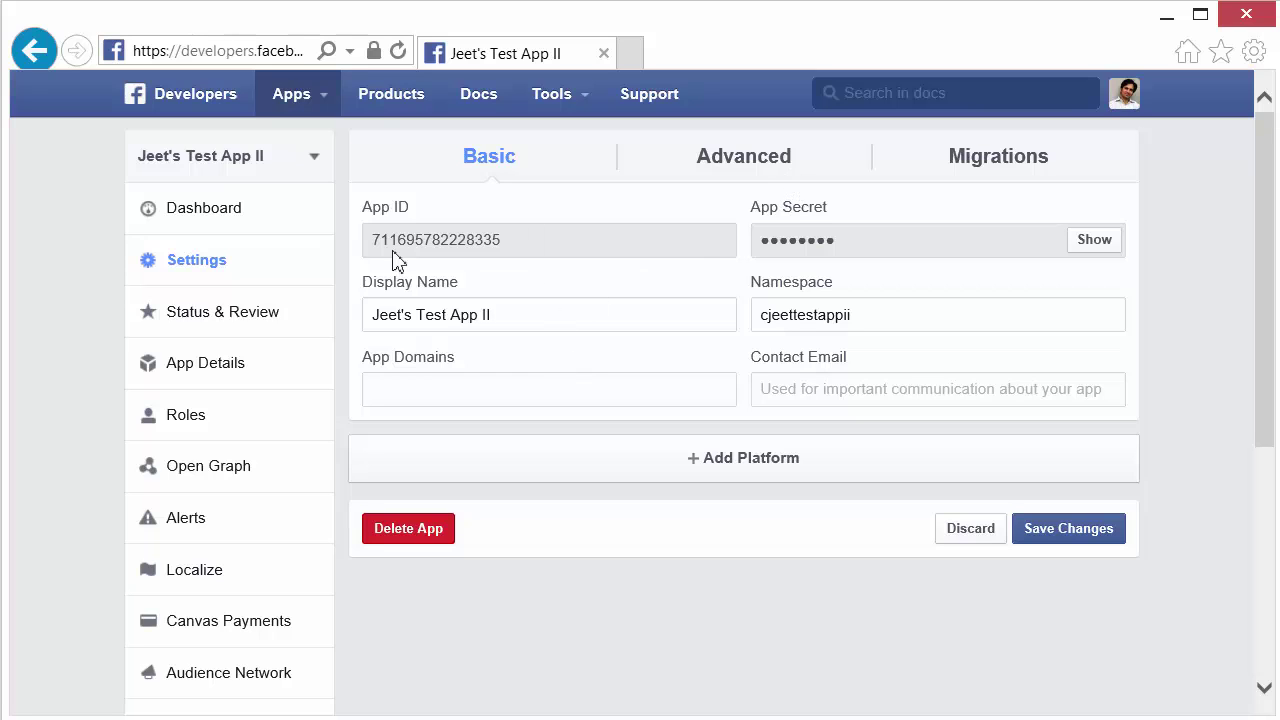
pyautogui.click(195, 269)
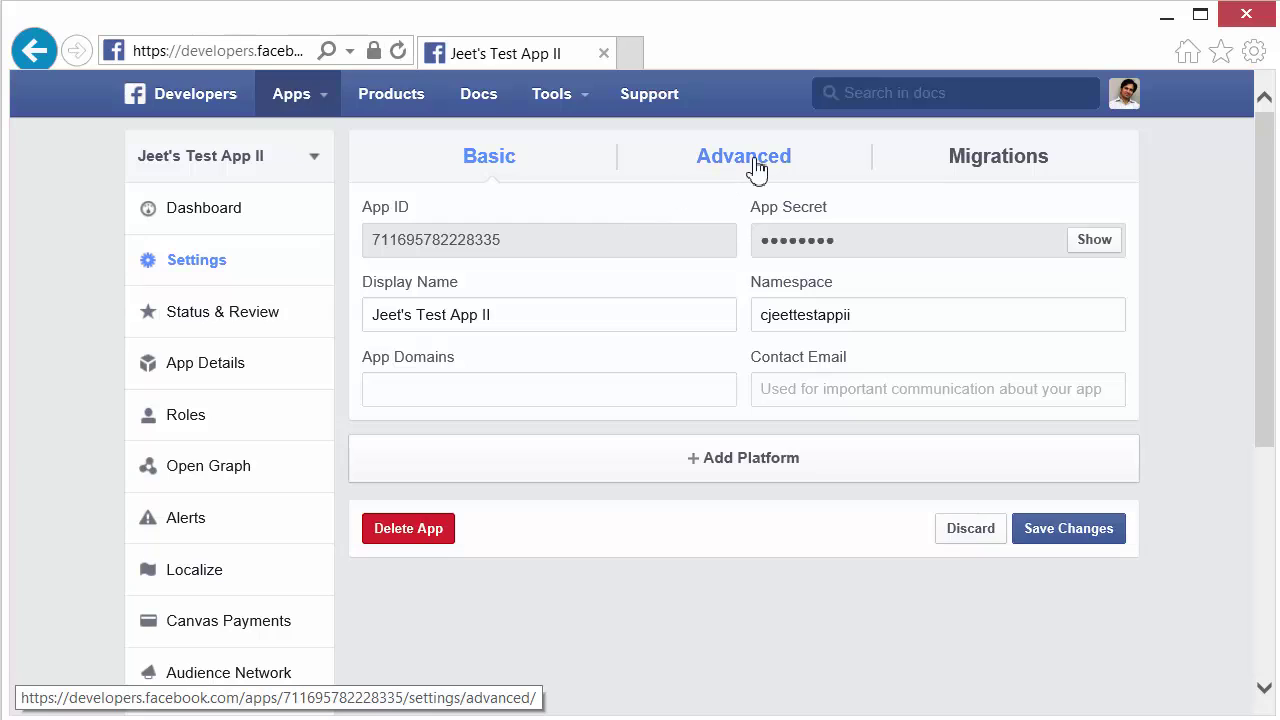
pyautogui.click(757, 170)
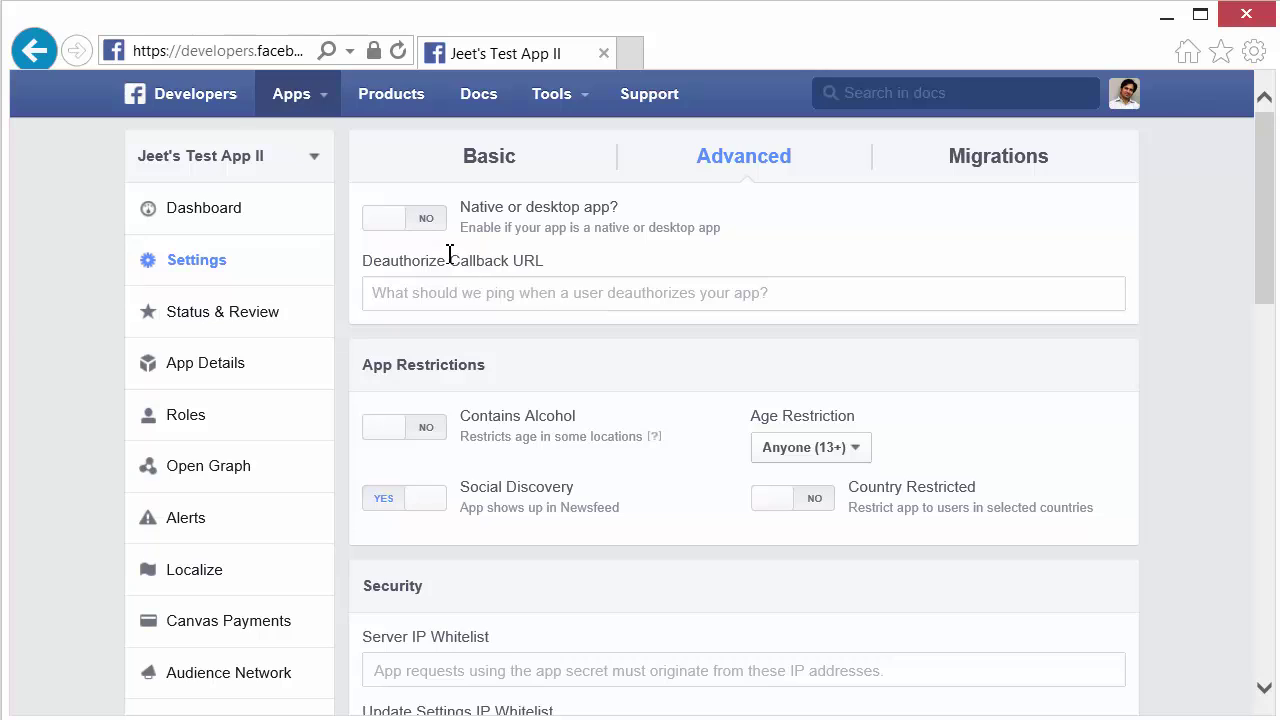
pyautogui.moveTo(460, 207); pyautogui.dragTo(779, 253)
pyautogui.click(433, 230)
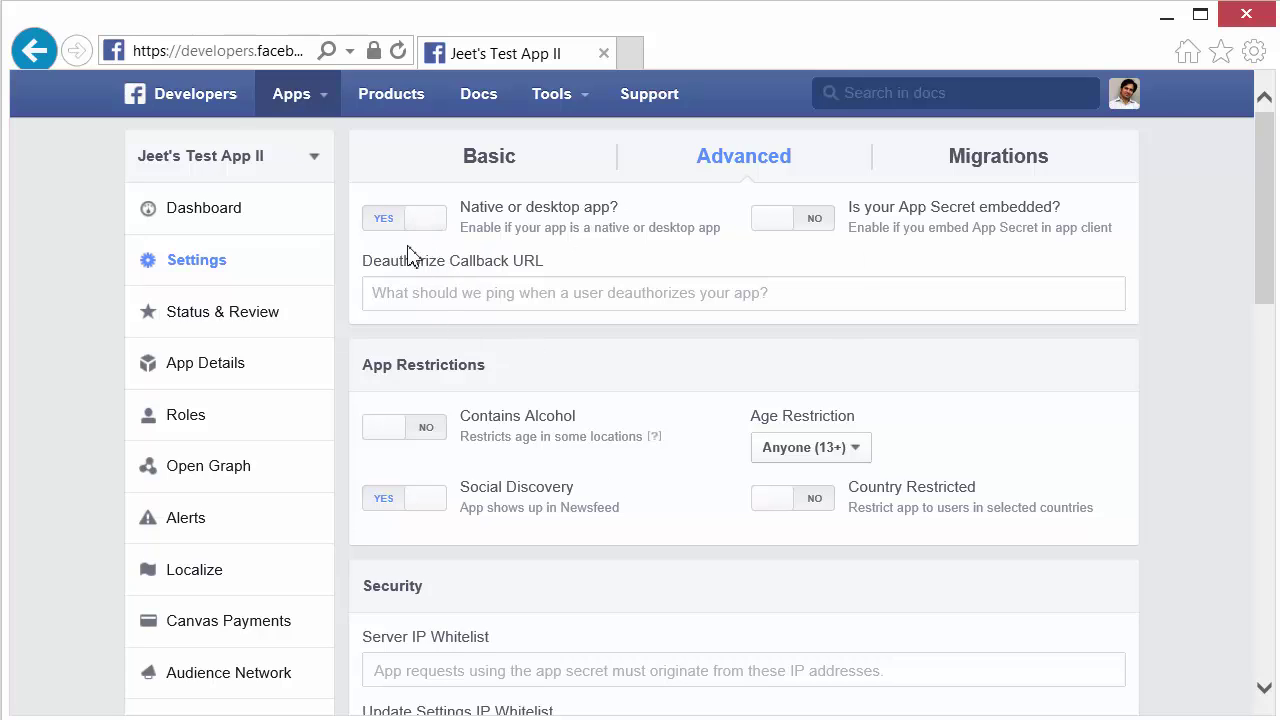
# Save the changes made to the app's advanced settings.
pyautogui.scroll(-8, 500, 310)
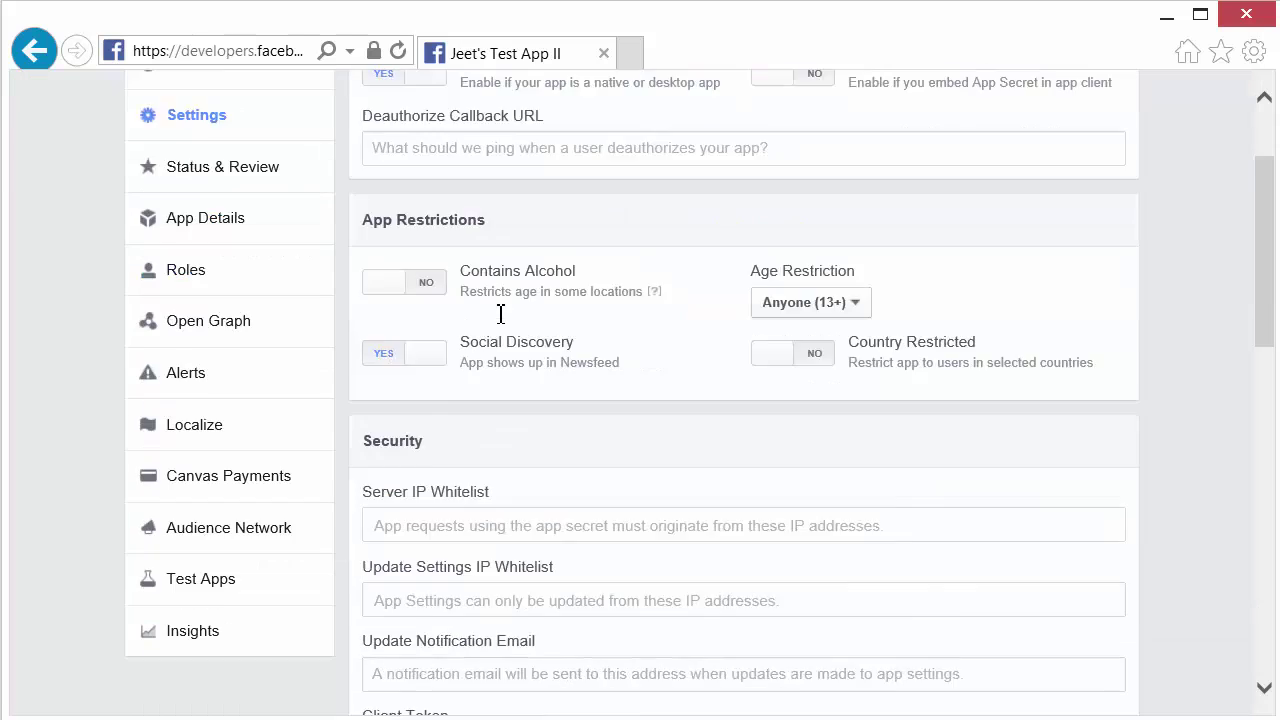
pyautogui.scroll(-5, 500, 313)
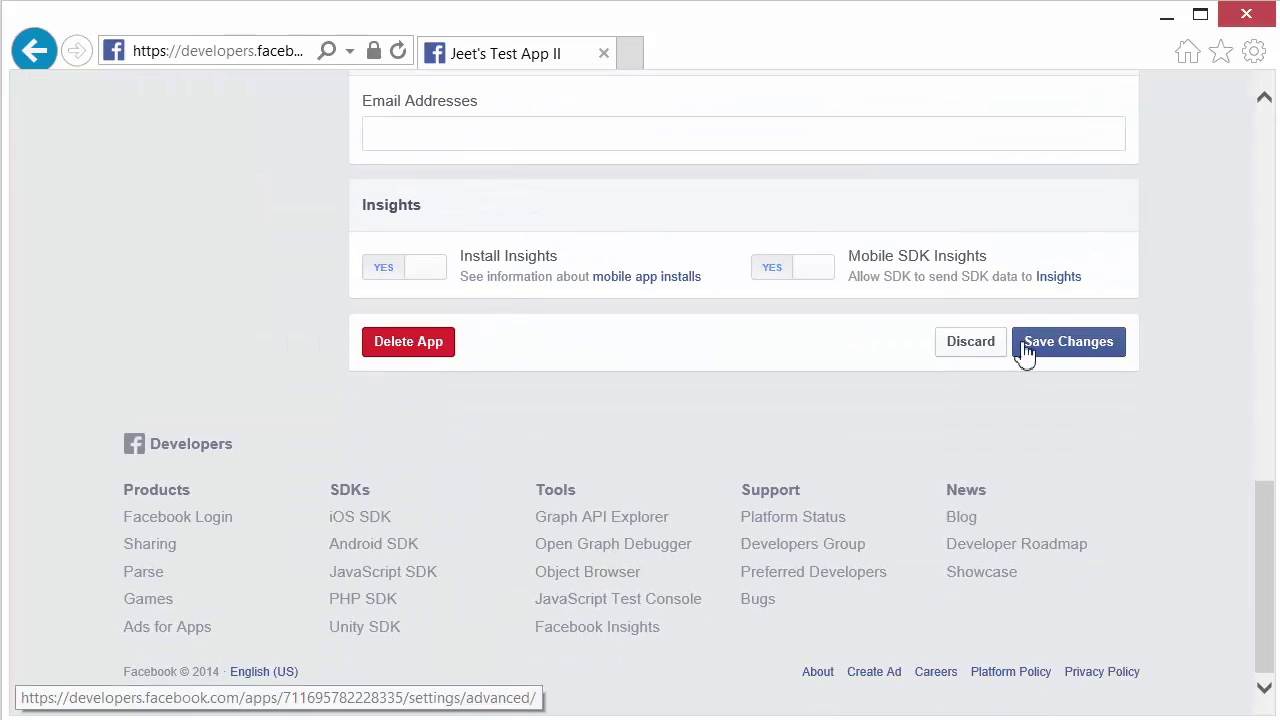
pyautogui.click(1070, 343)
pyautogui.moveTo(658, 445)
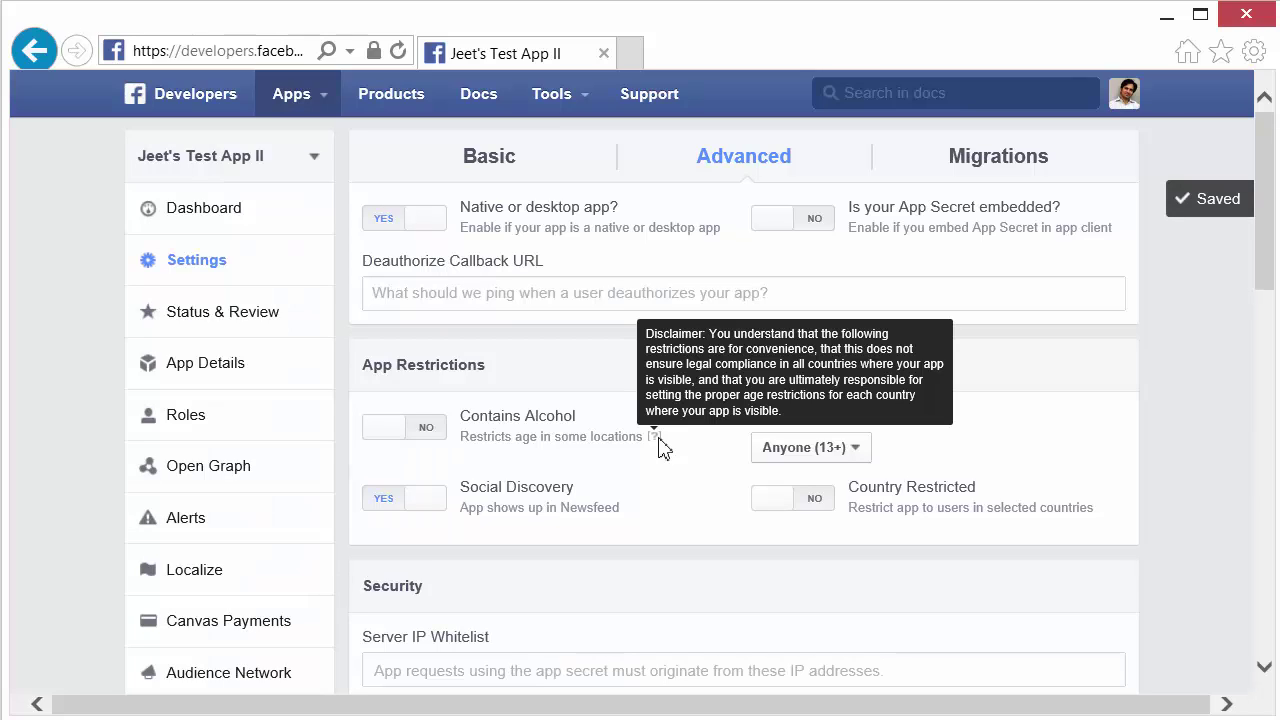
# Return to the app's dashboard and reveal the App Secret.
pyautogui.click(240, 222)
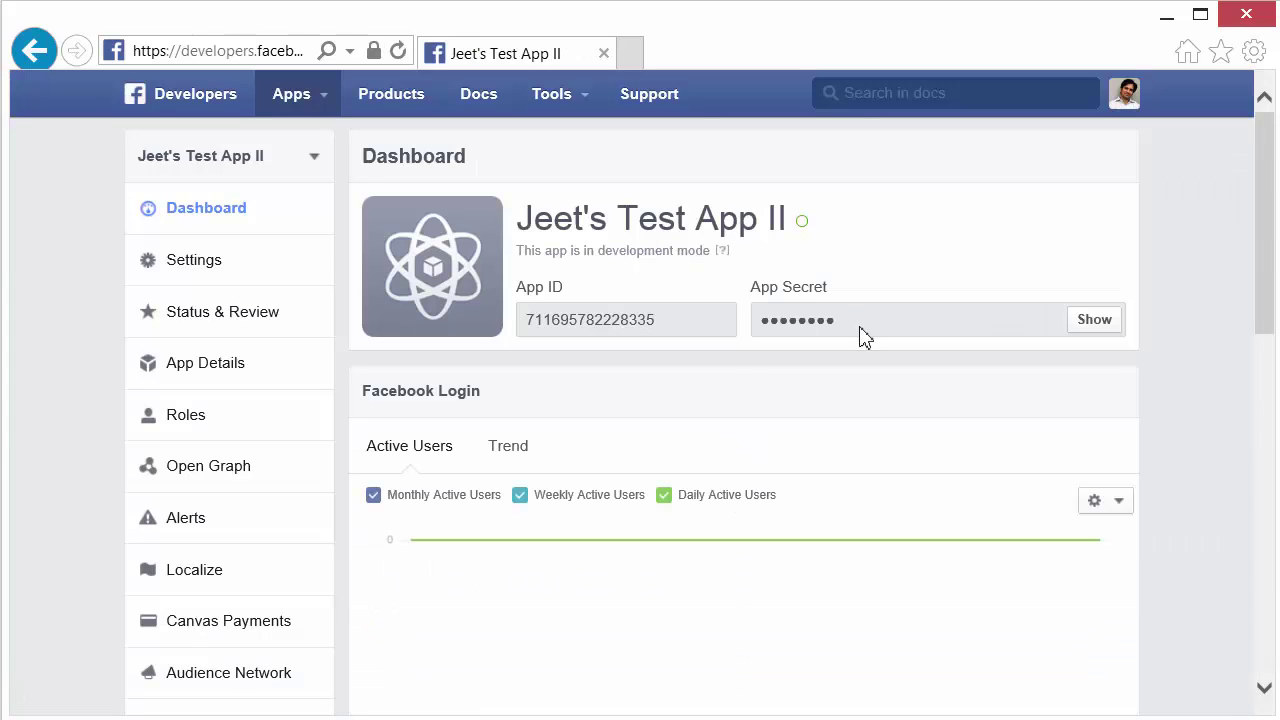
pyautogui.click(1105, 330)
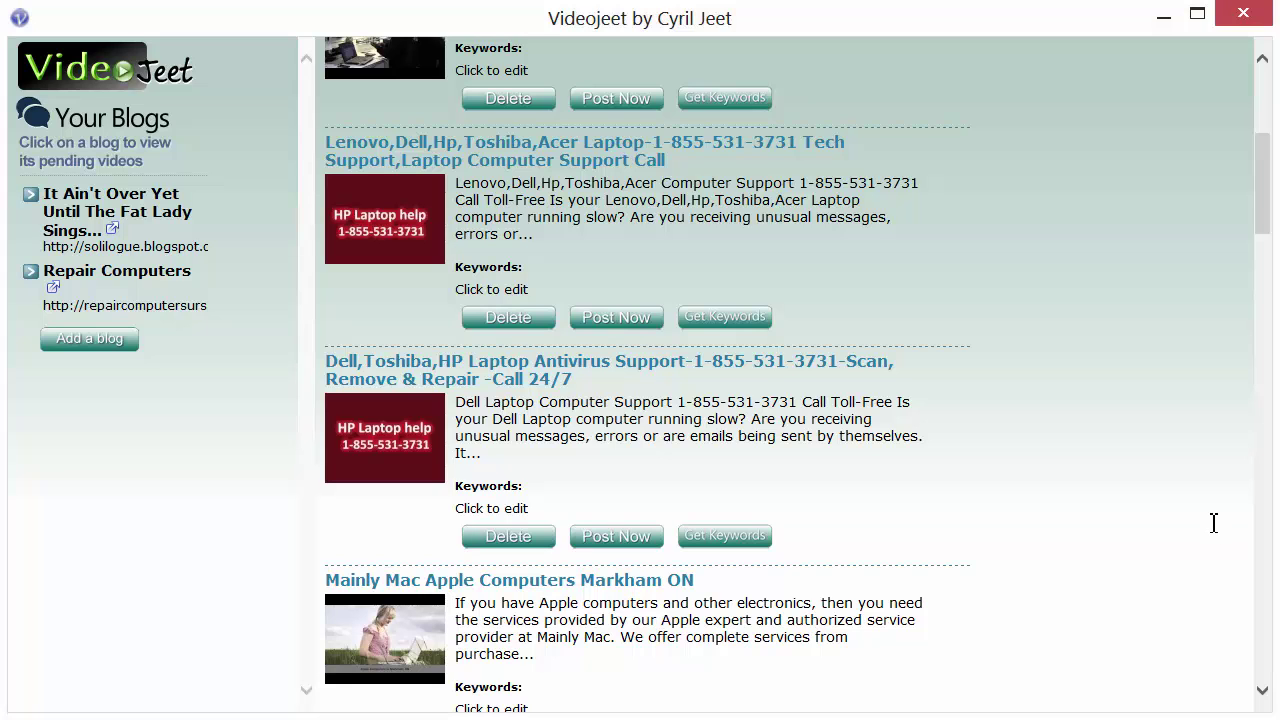
# Switch to Videojeet and open the Facebook connection dialog from the Repair Computers blog's settings.
pyautogui.scroll(5, 1214, 528)
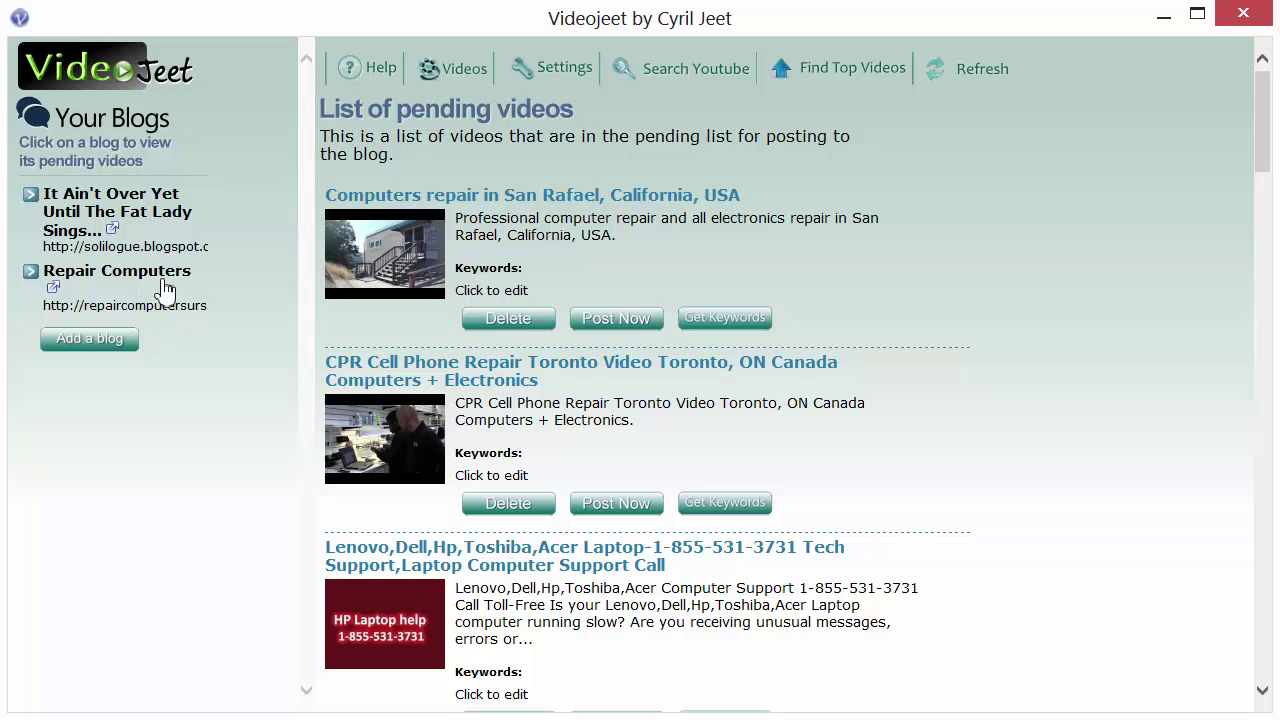
pyautogui.scroll(-5, 951, 289)
pyautogui.scroll(5, 951, 289)
pyautogui.click(566, 84)
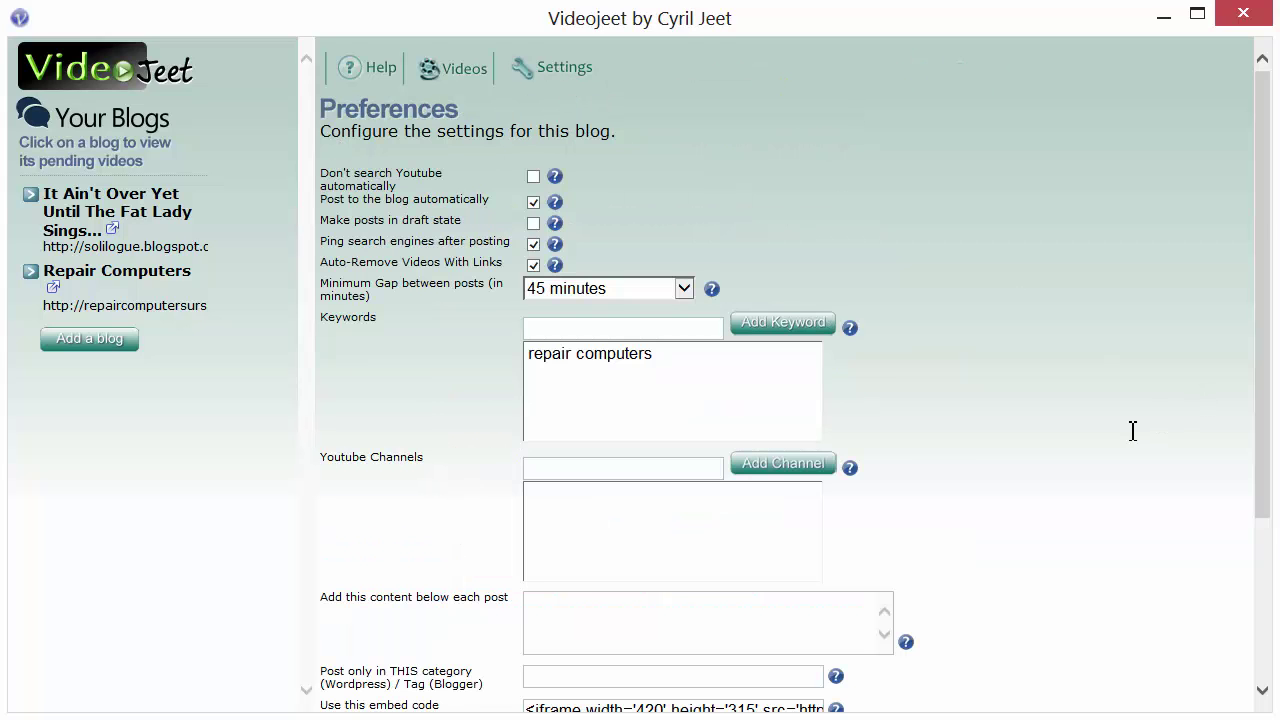
pyautogui.scroll(-3, 1133, 431)
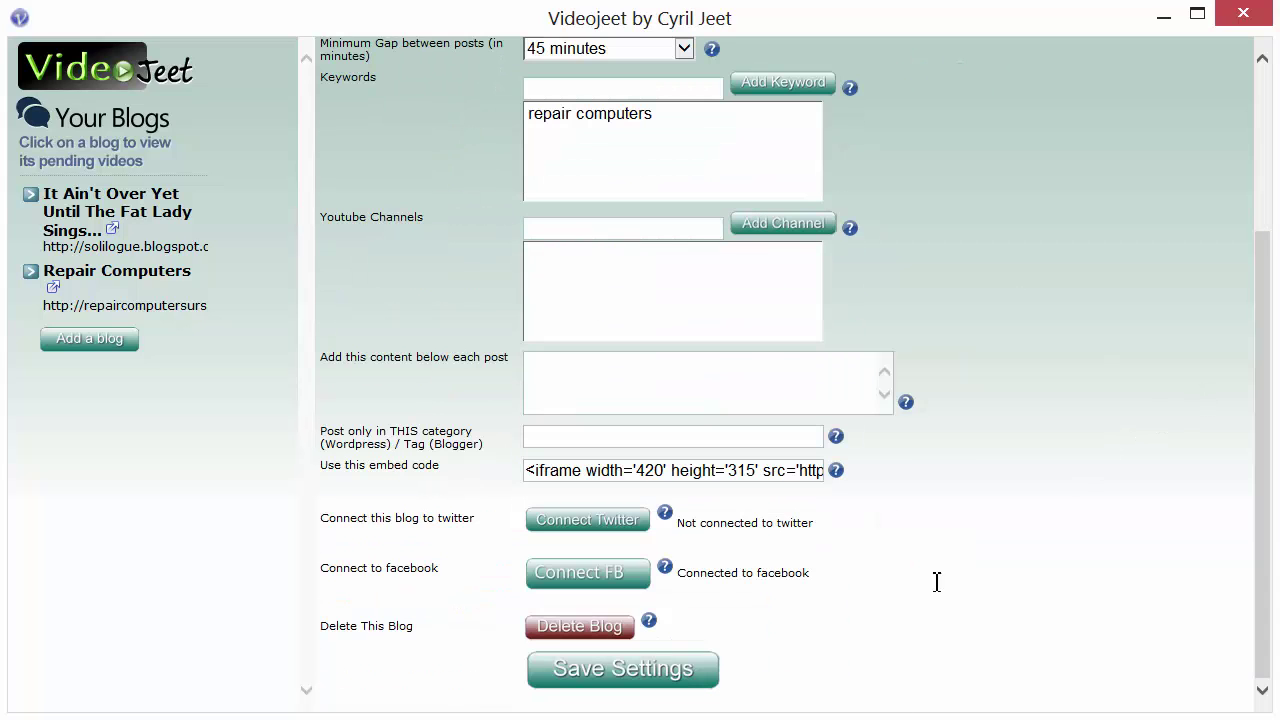
pyautogui.click(588, 575)
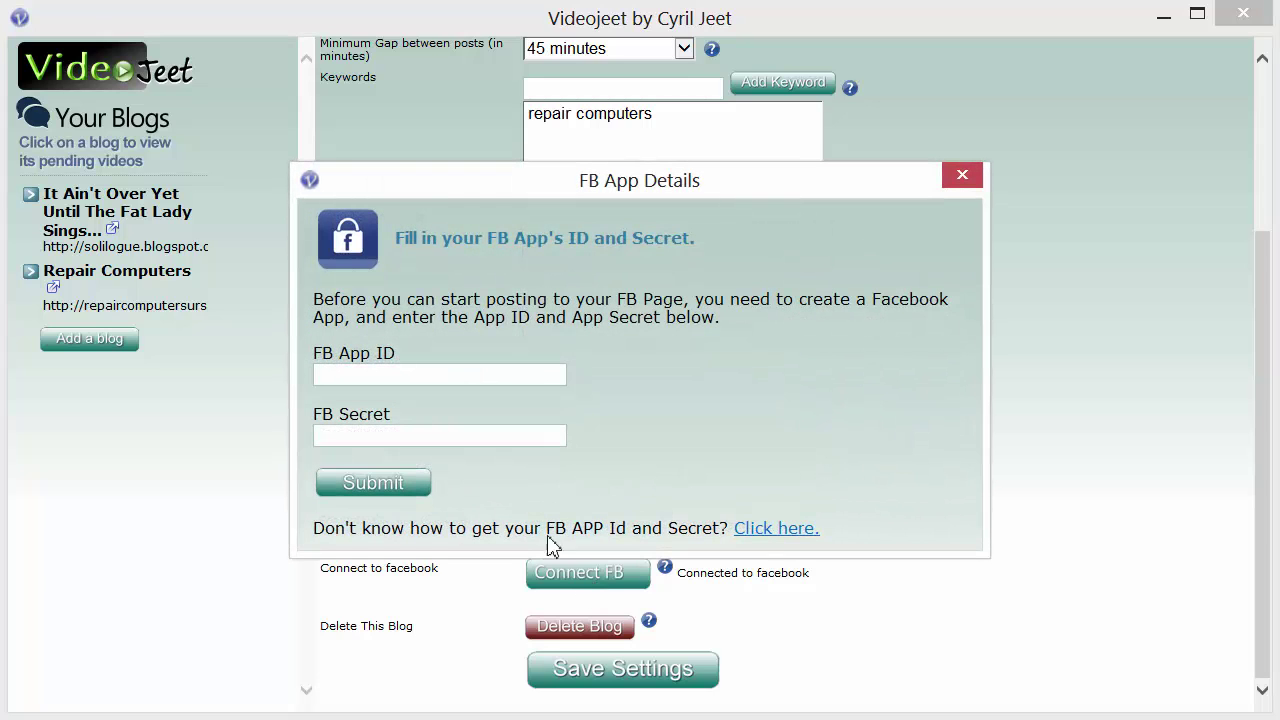
pyautogui.moveTo(533, 178); pyautogui.dragTo(607, 148)
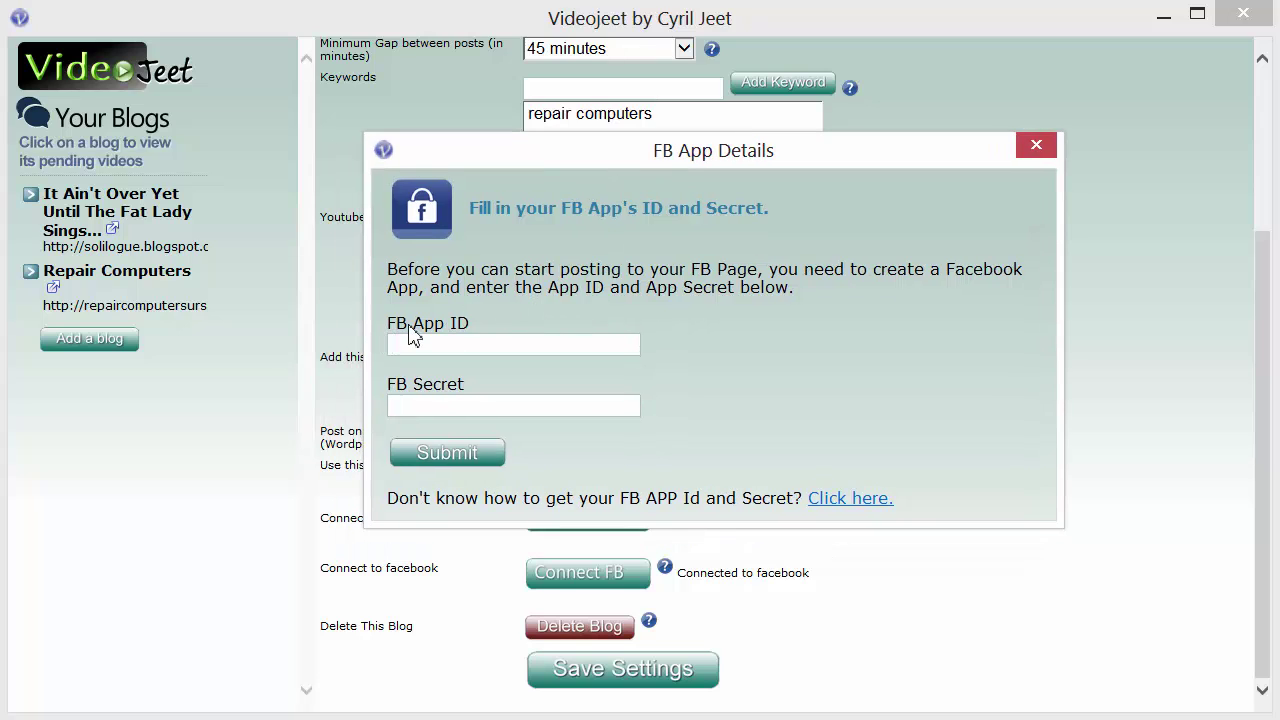
pyautogui.moveTo(410, 330); pyautogui.dragTo(472, 326)
pyautogui.click(437, 402)
# Copy the App ID from the Facebook developer dashboard in the browser into Videojeet's FB App ID field.
pyautogui.hotkey('alt', 'Tab')
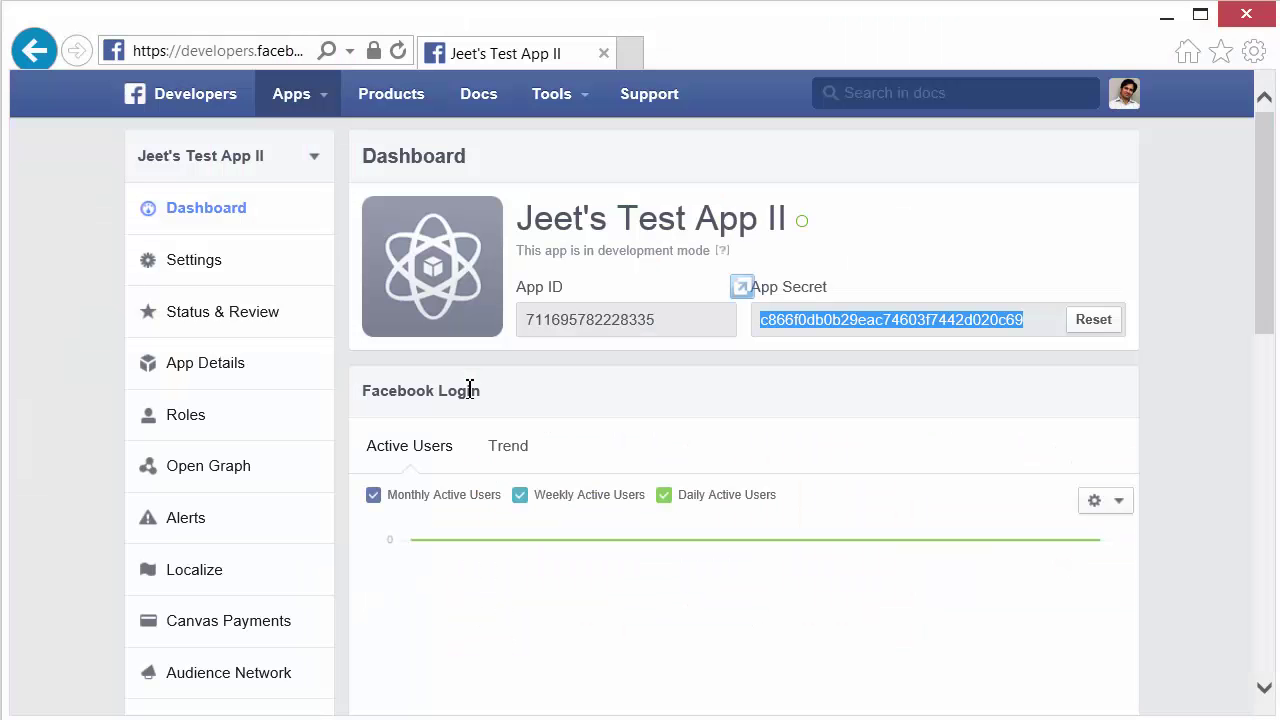
pyautogui.doubleClick(592, 325)
pyautogui.hotkey('ctrl', 'c')
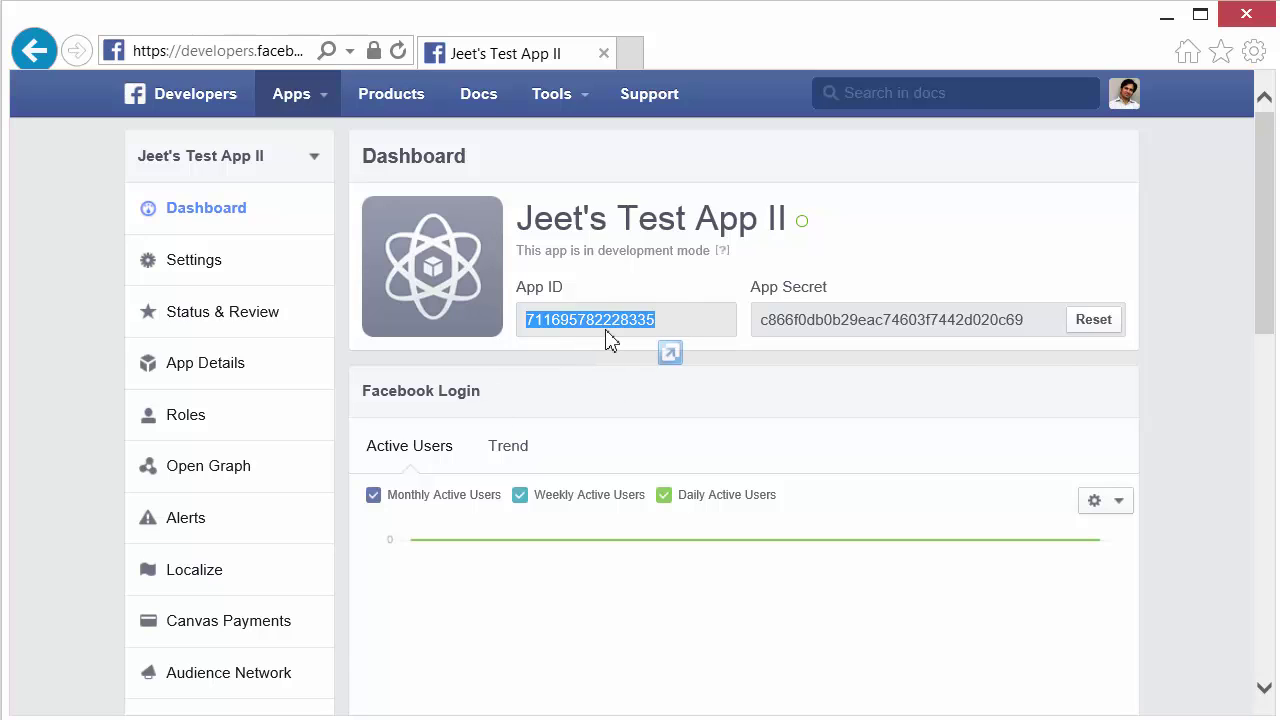
pyautogui.hotkey('alt', 'Tab')
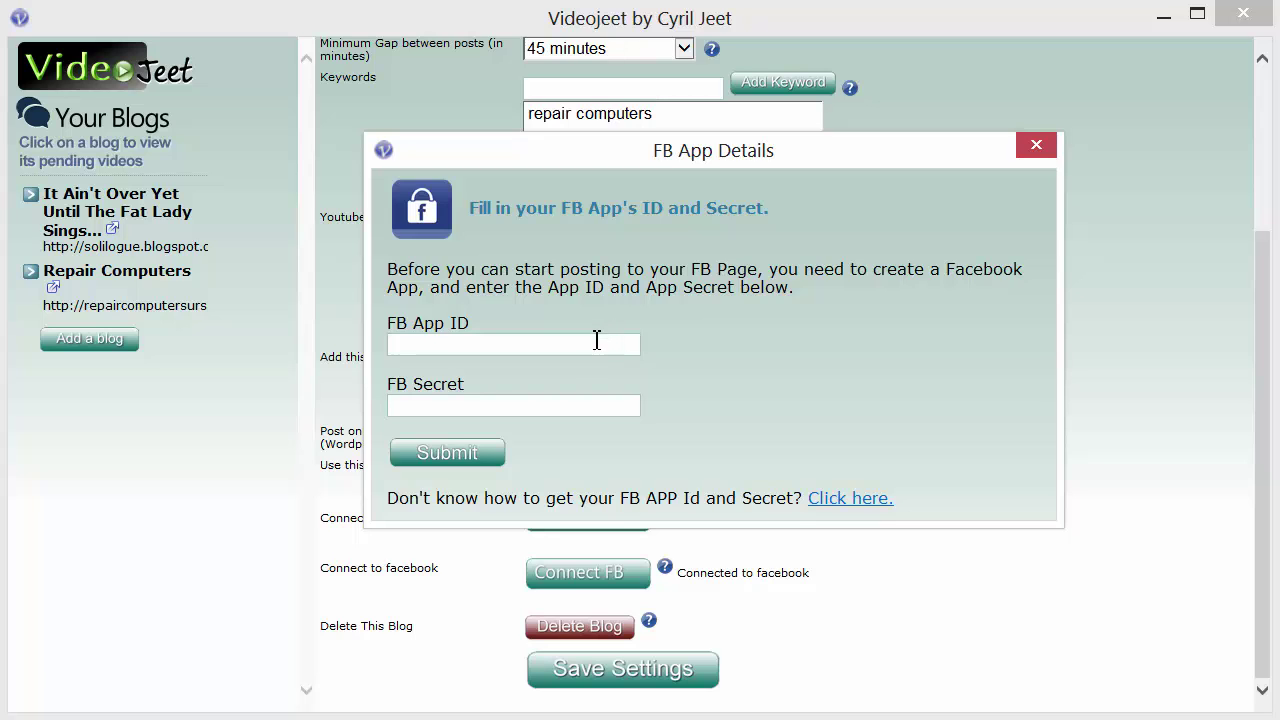
pyautogui.hotkey('ctrl', 'v')
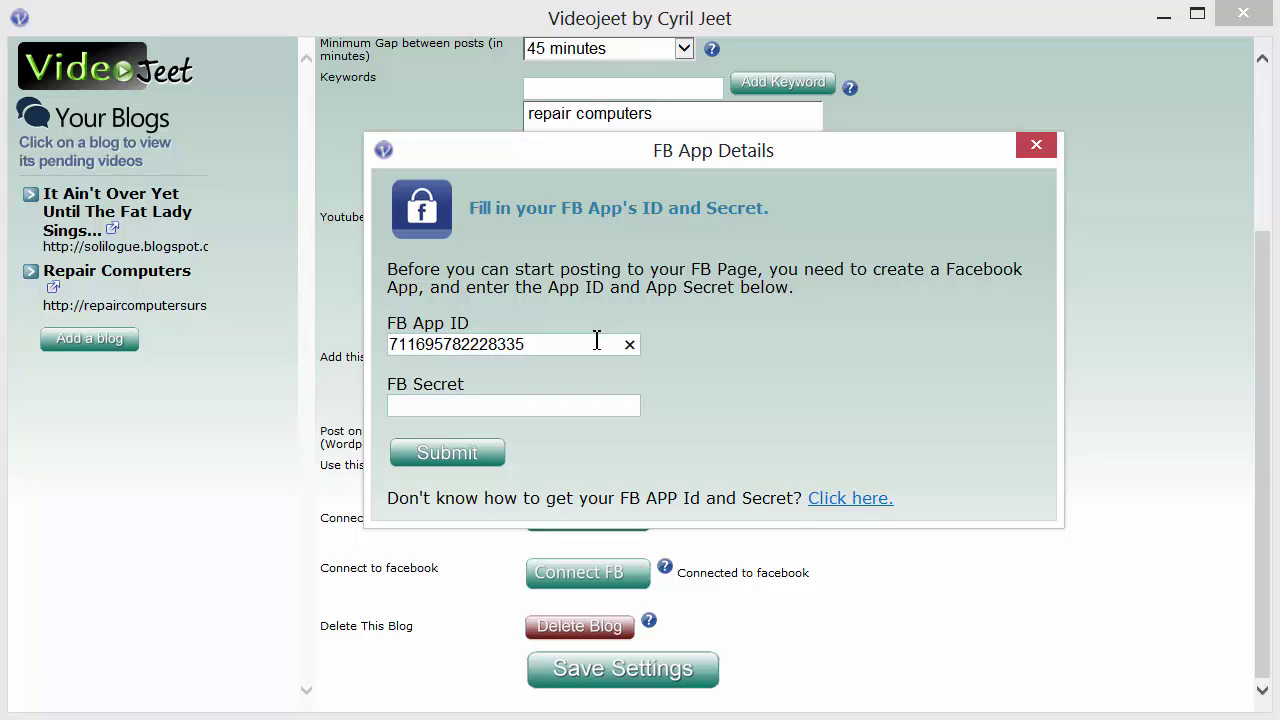
# Copy the App Secret from the browser dashboard into Videojeet's FB Secret field and submit the app details.
pyautogui.hotkey('alt', 'Tab')
pyautogui.click(881, 330)
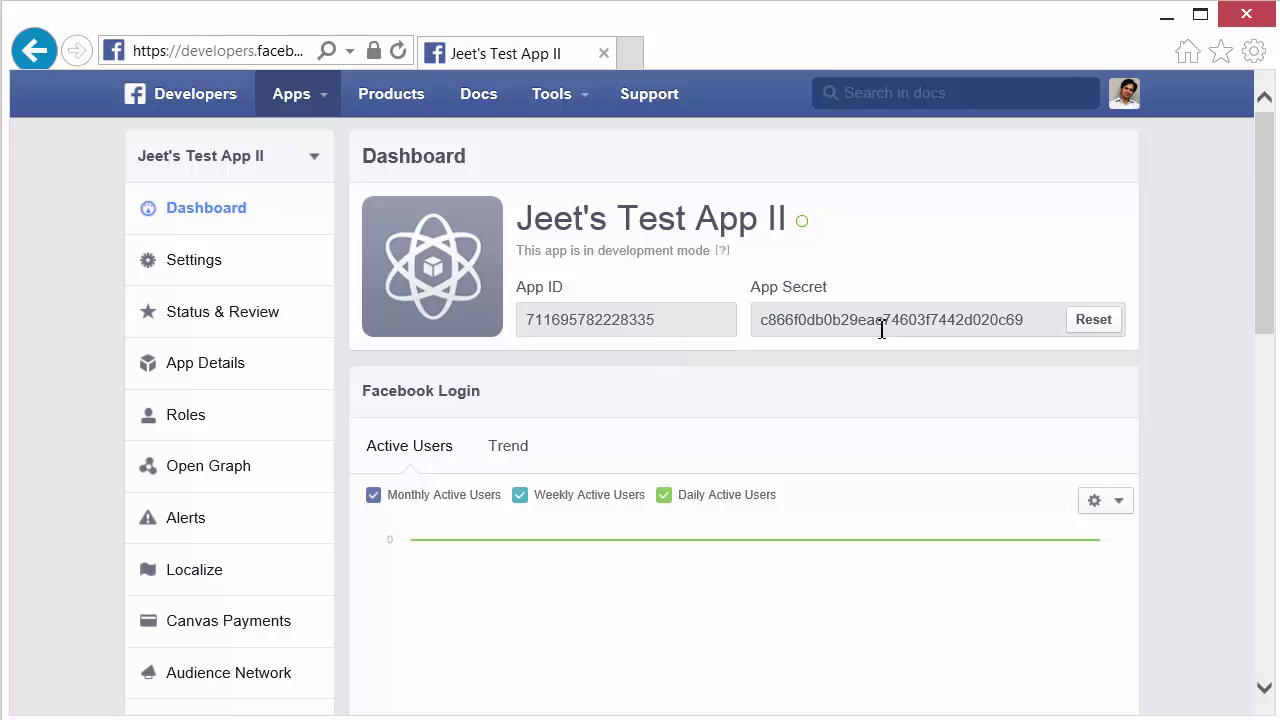
pyautogui.doubleClick(881, 330)
pyautogui.hotkey('ctrl', 'c')
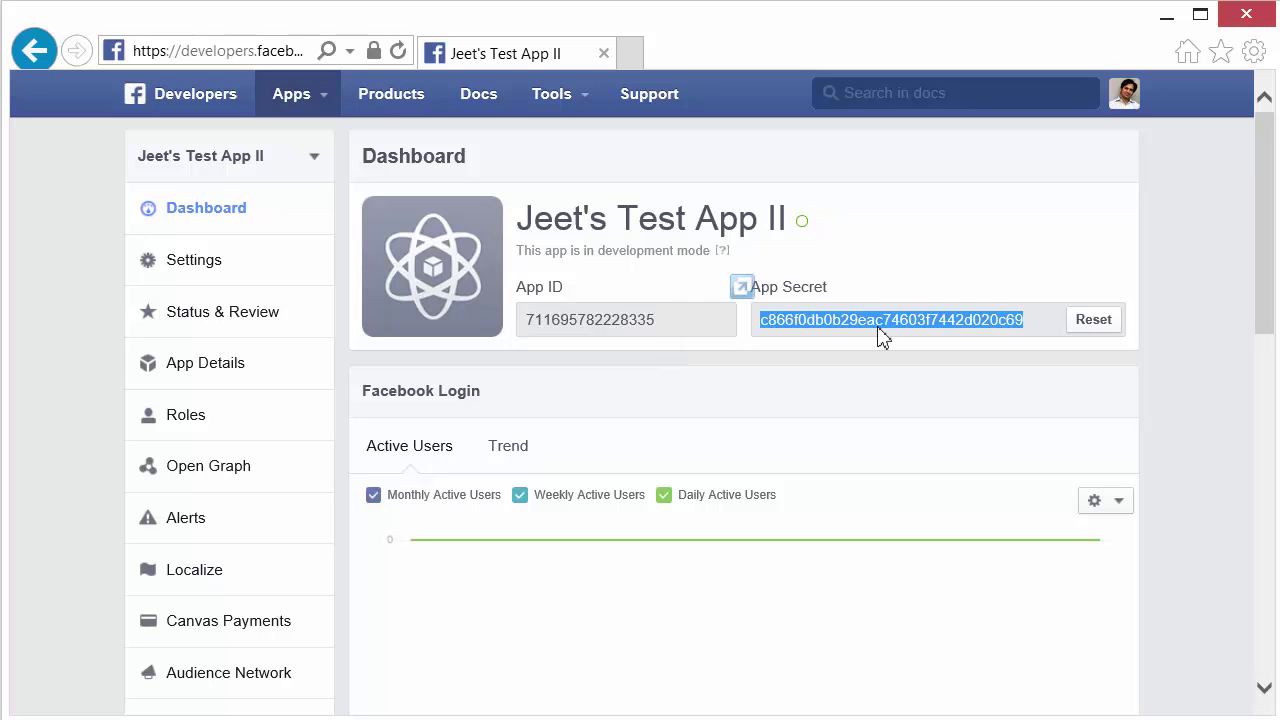
pyautogui.hotkey('alt', 'Tab')
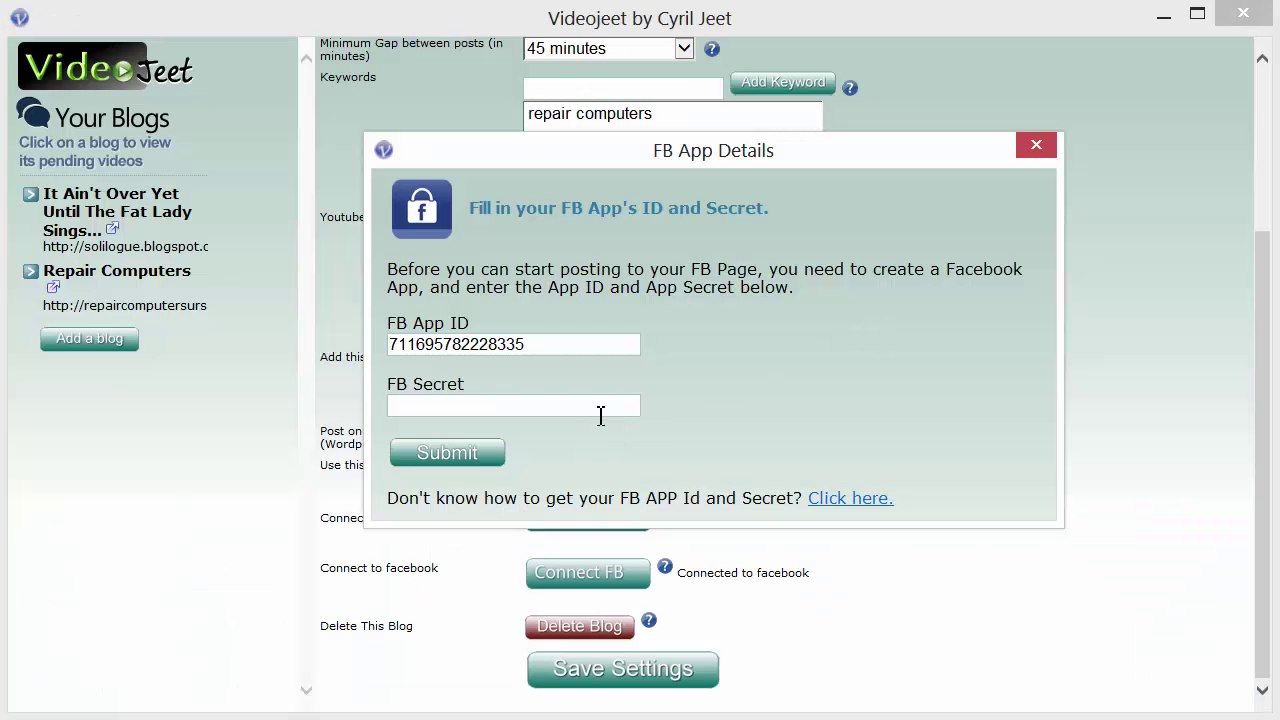
pyautogui.hotkey('ctrl', 'v')
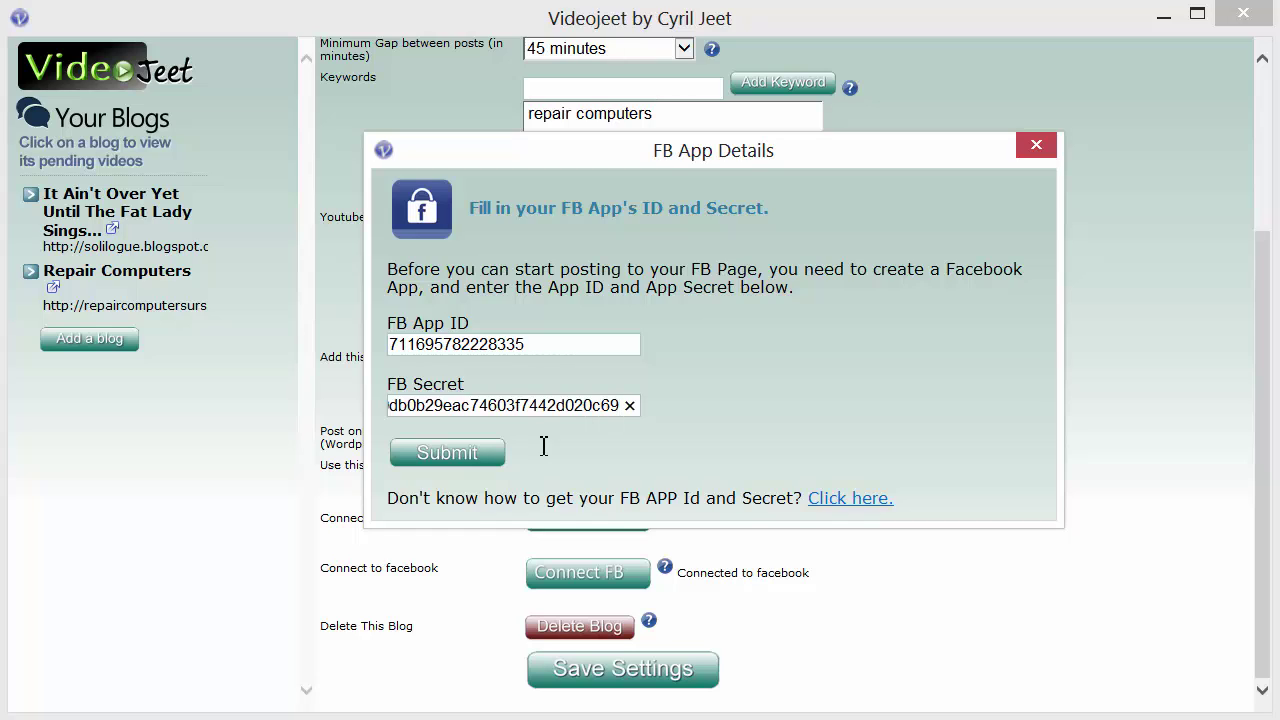
pyautogui.click(463, 466)
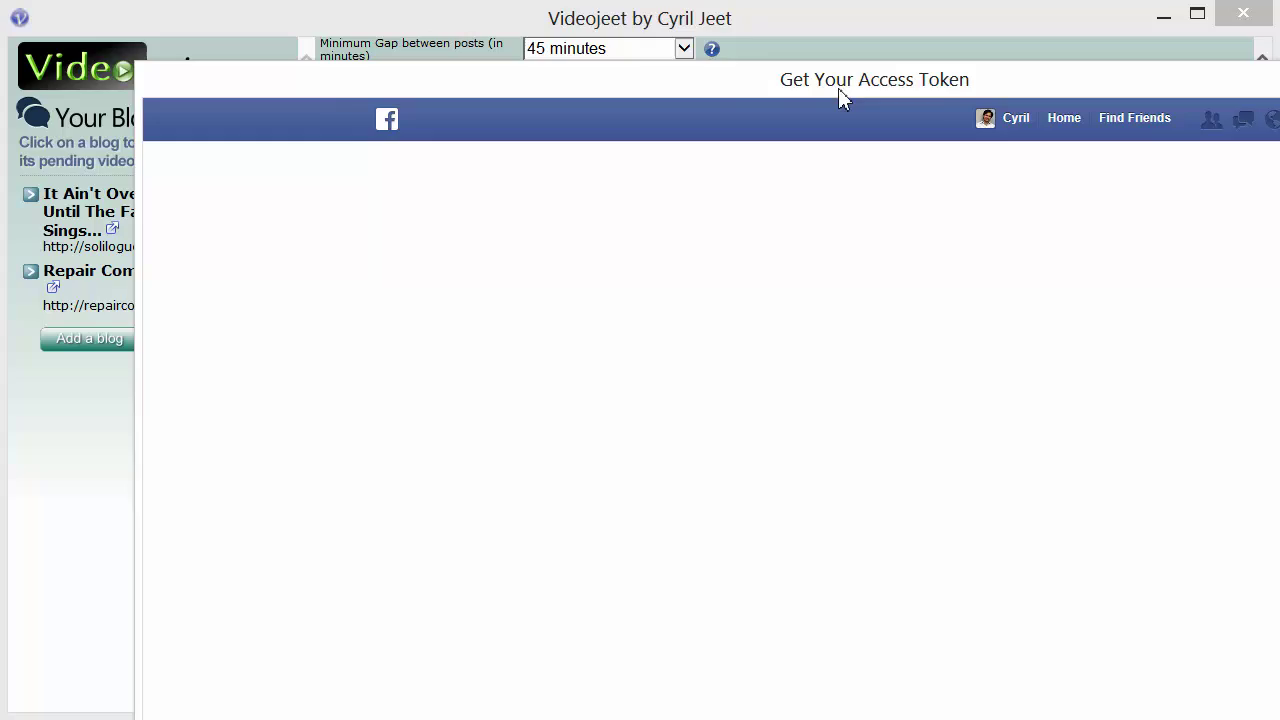
# Authorize the test app to access the public profile, post to Facebook for Friends, and manage Pages.
pyautogui.moveTo(838, 88); pyautogui.dragTo(706, 37)
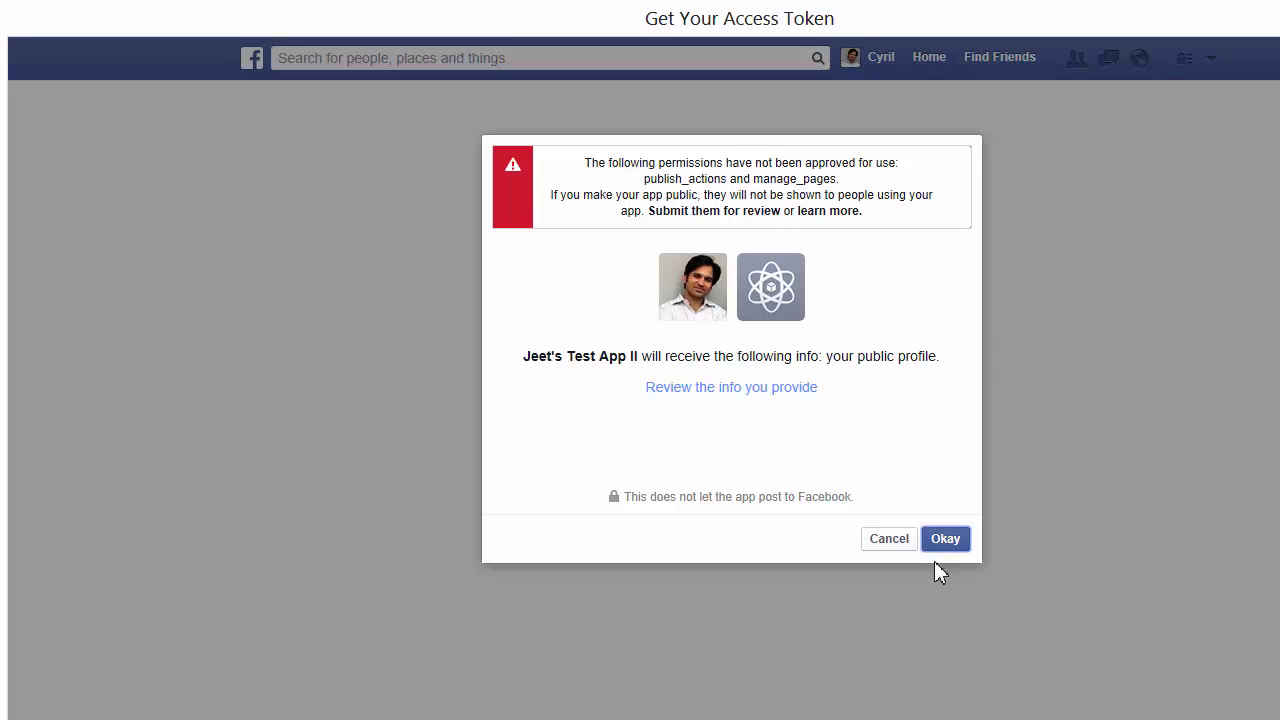
pyautogui.click(966, 540)
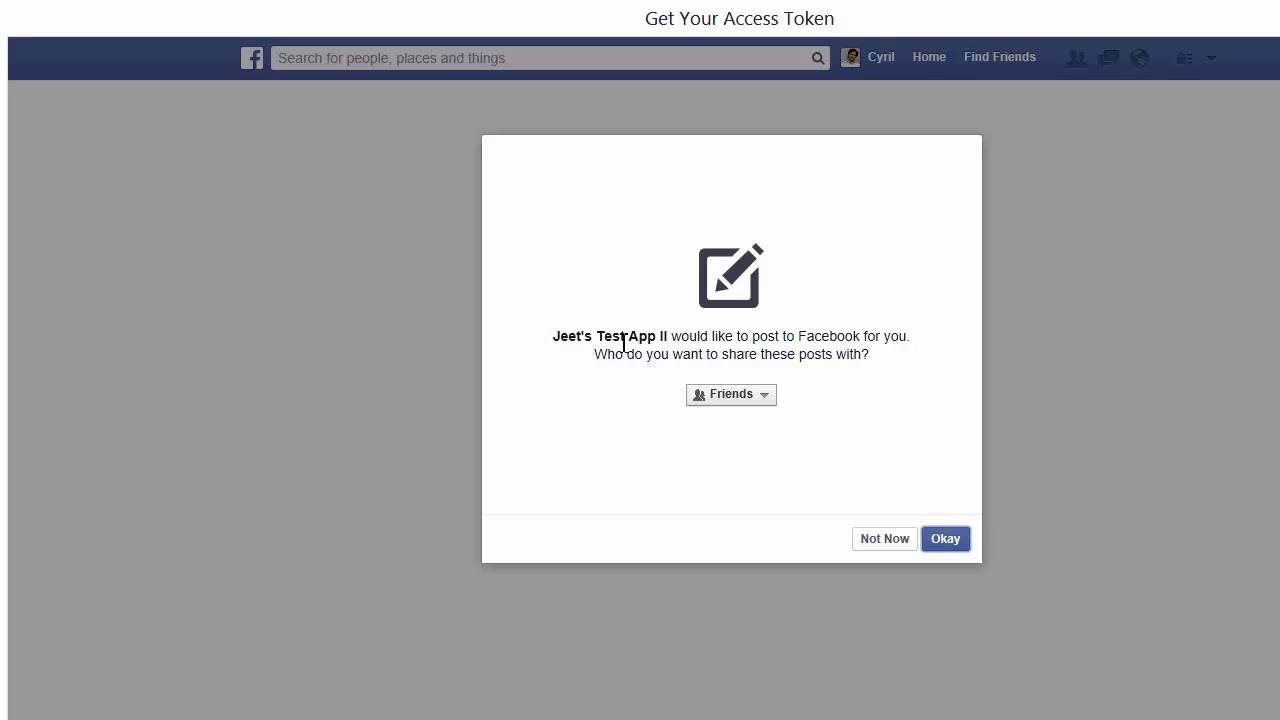
pyautogui.moveTo(624, 340); pyautogui.dragTo(862, 340)
pyautogui.click(855, 363)
pyautogui.click(947, 549)
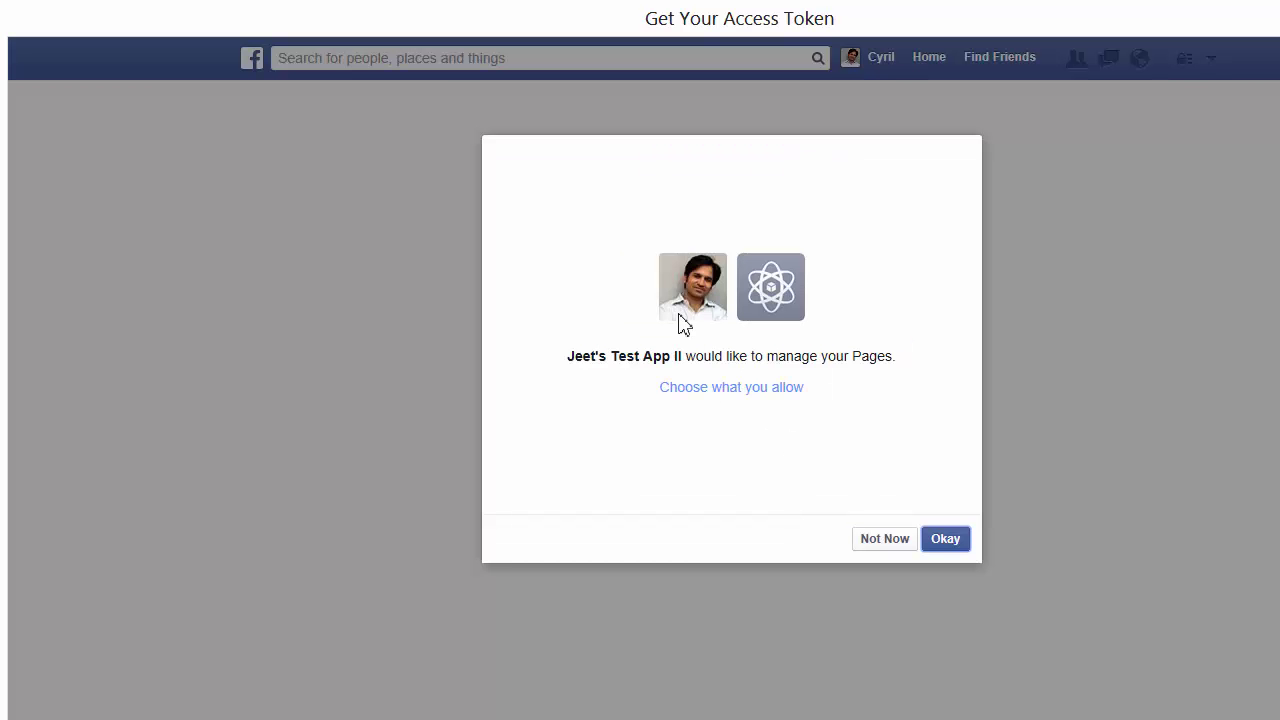
pyautogui.moveTo(674, 357); pyautogui.dragTo(883, 362)
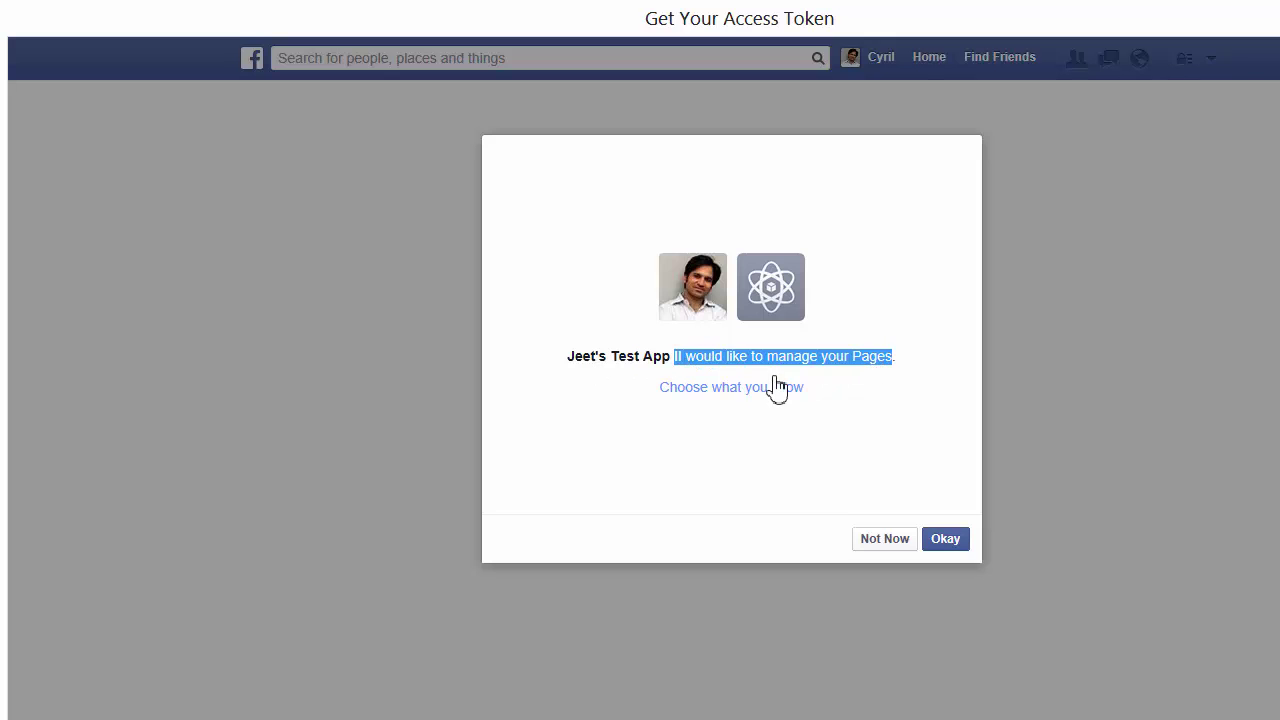
pyautogui.click(946, 541)
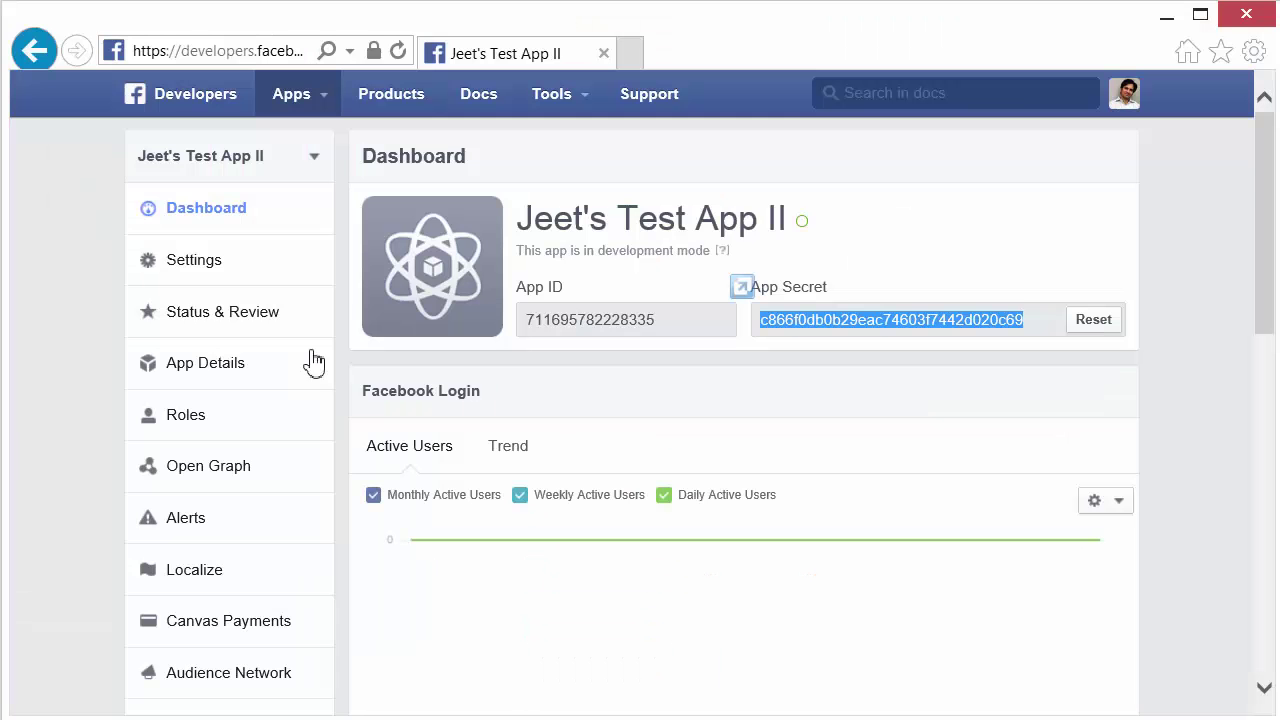
# Open facebook.com in a new browser tab and show the full list of the account's Pages.
pyautogui.click(629, 53)
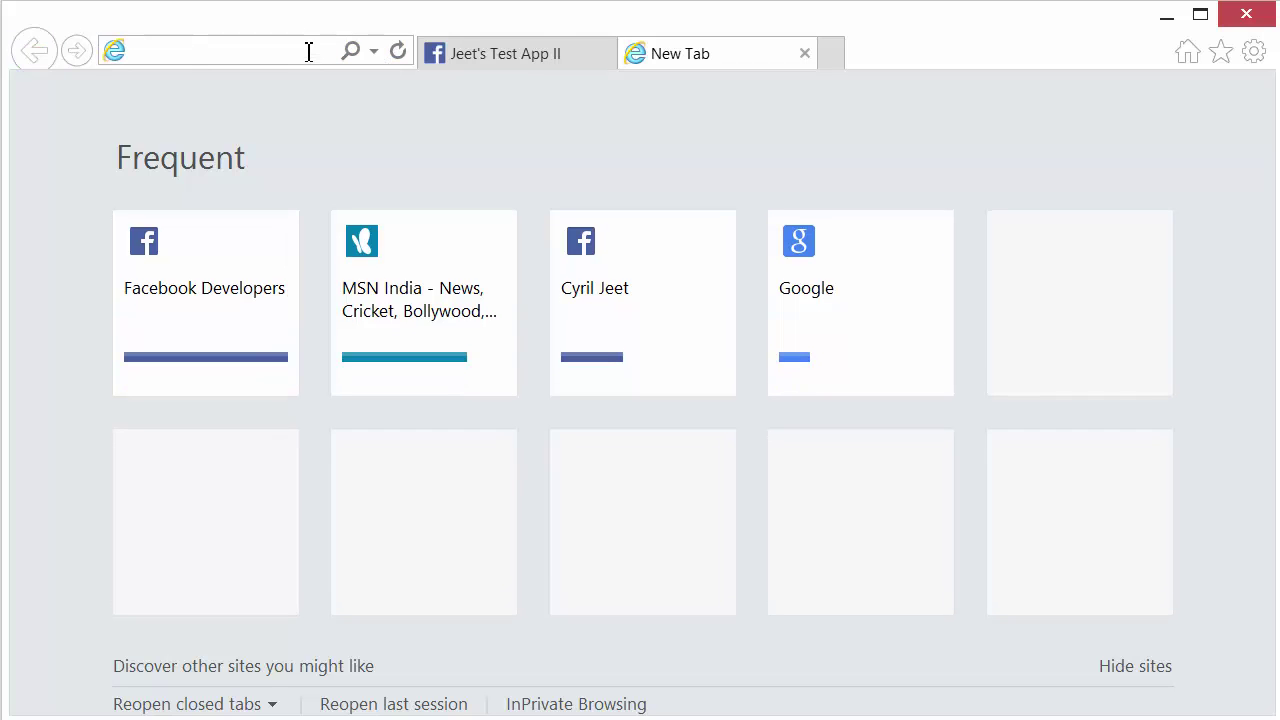
pyautogui.write('facebook.co')
pyautogui.press('Return')
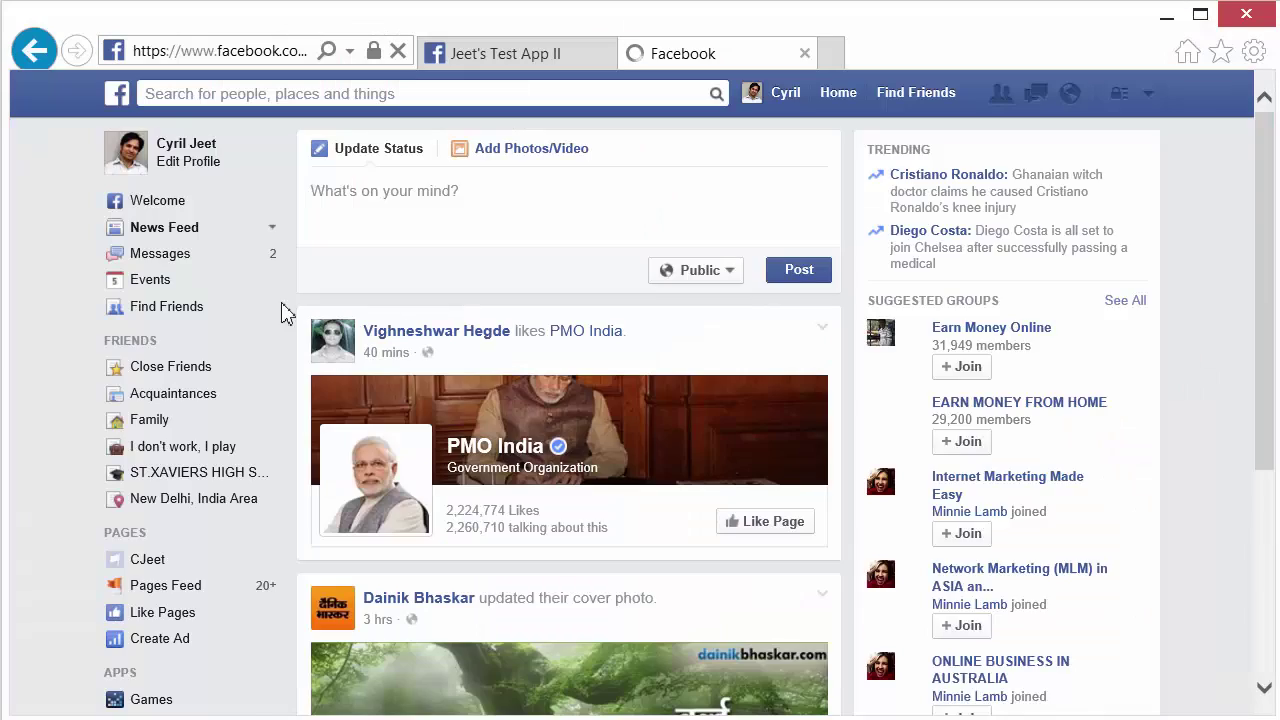
pyautogui.scroll(-5, 286, 309)
pyautogui.scroll(2, 246, 360)
pyautogui.scroll(2, 246, 362)
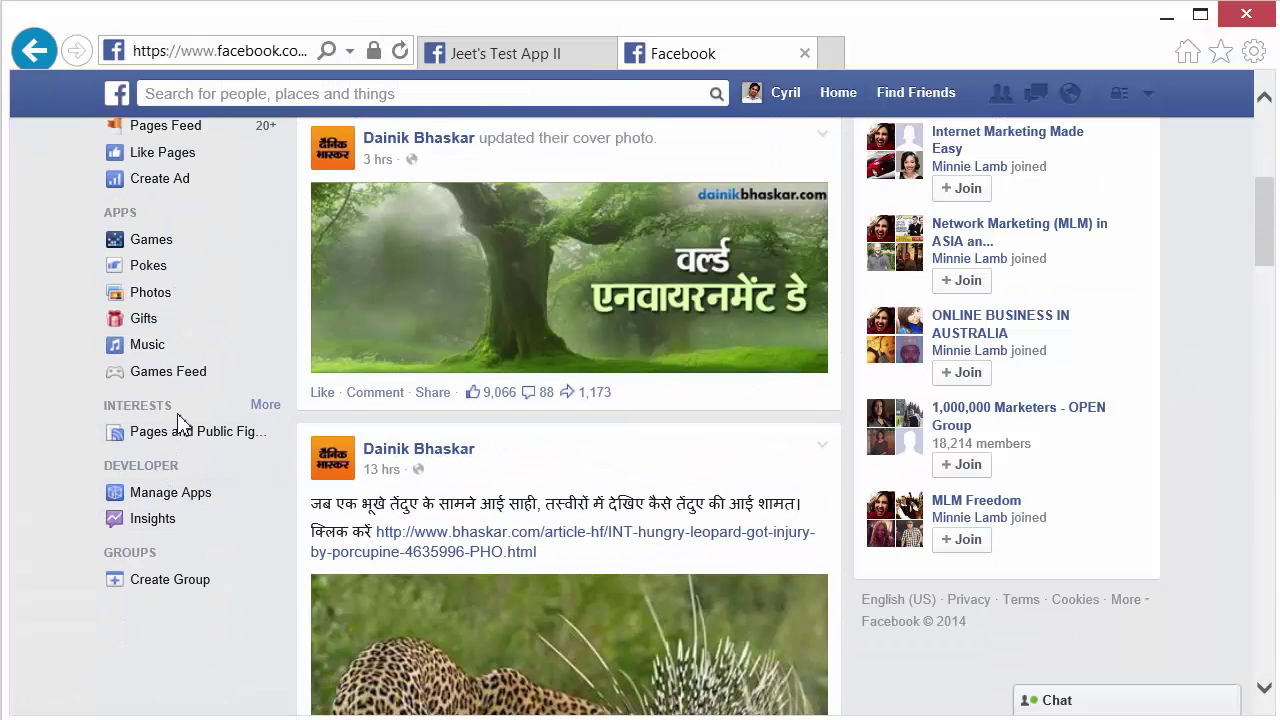
pyautogui.scroll(2, 178, 424)
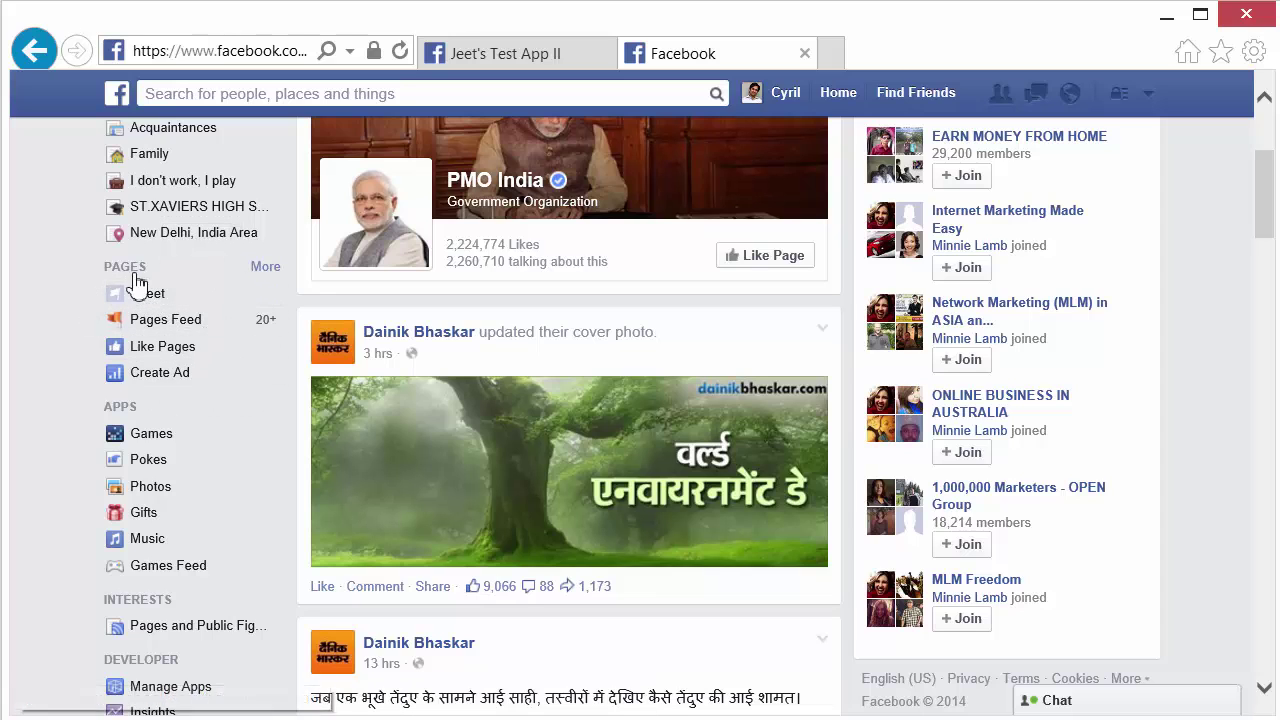
pyautogui.click(265, 267)
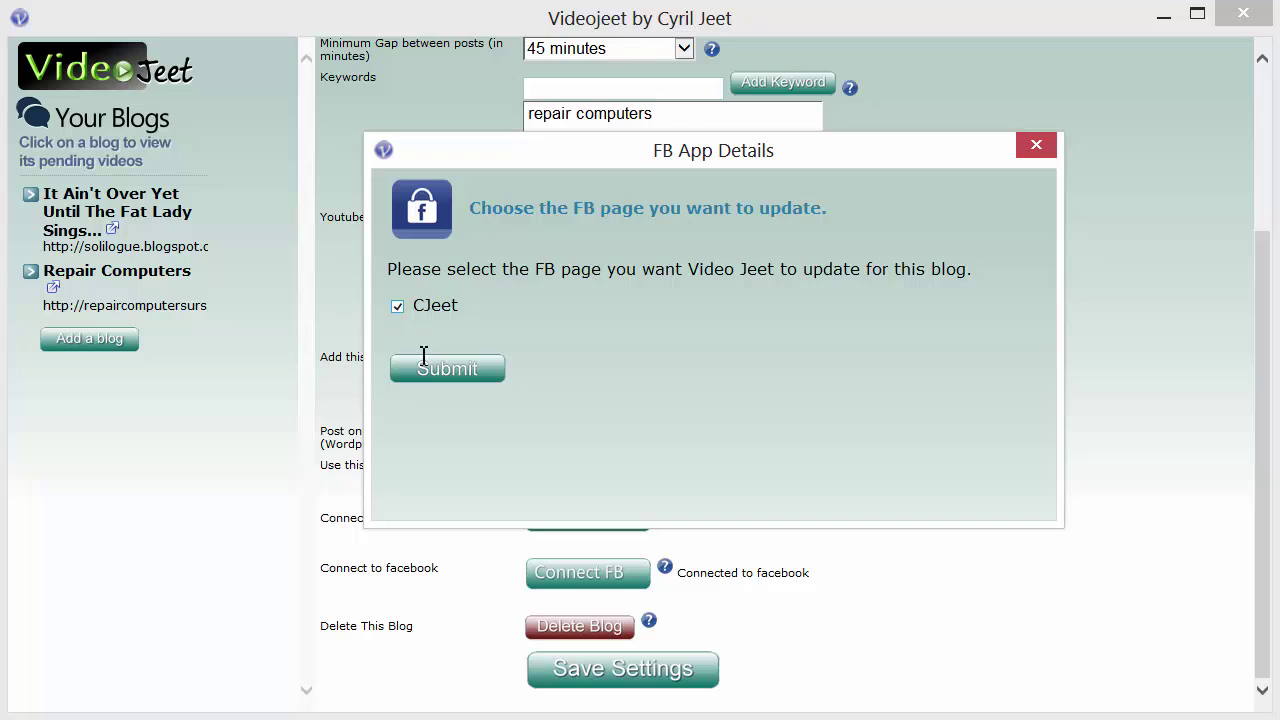
# Submit CJeet in Videojeet as the Facebook page to update, and open the Repair Computers blog's pending videos.
pyautogui.click(432, 385)
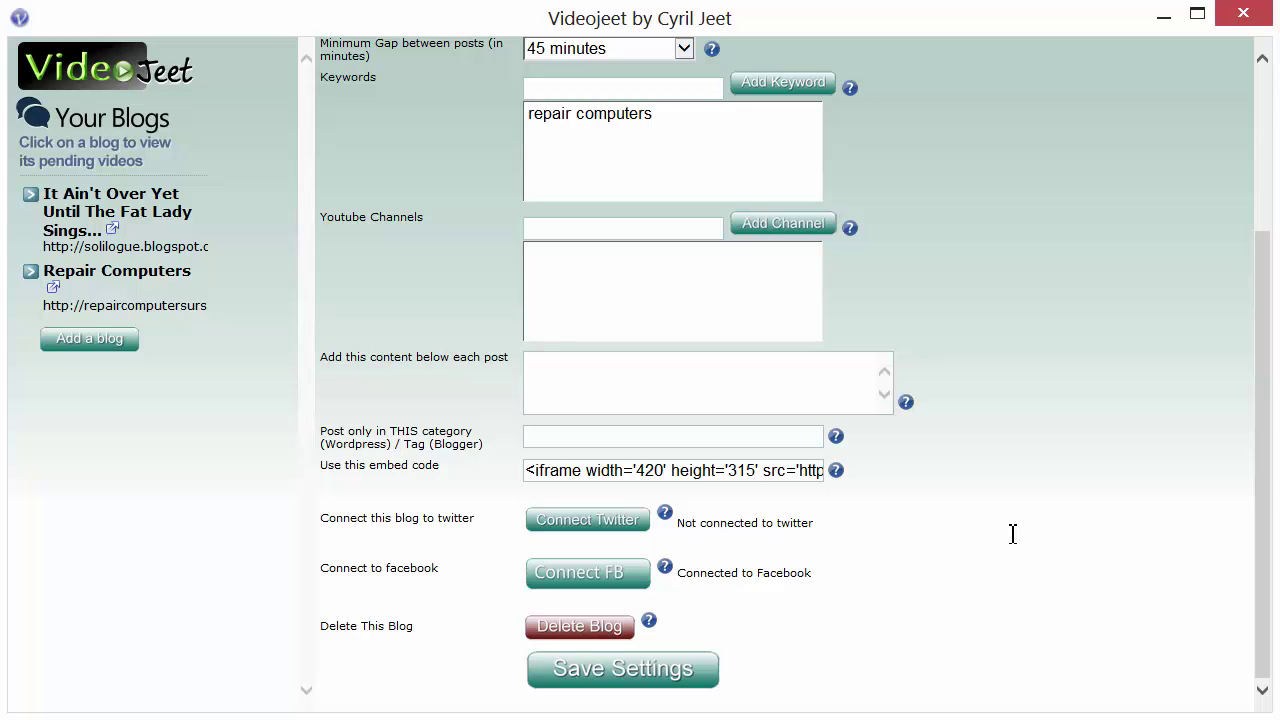
pyautogui.click(138, 288)
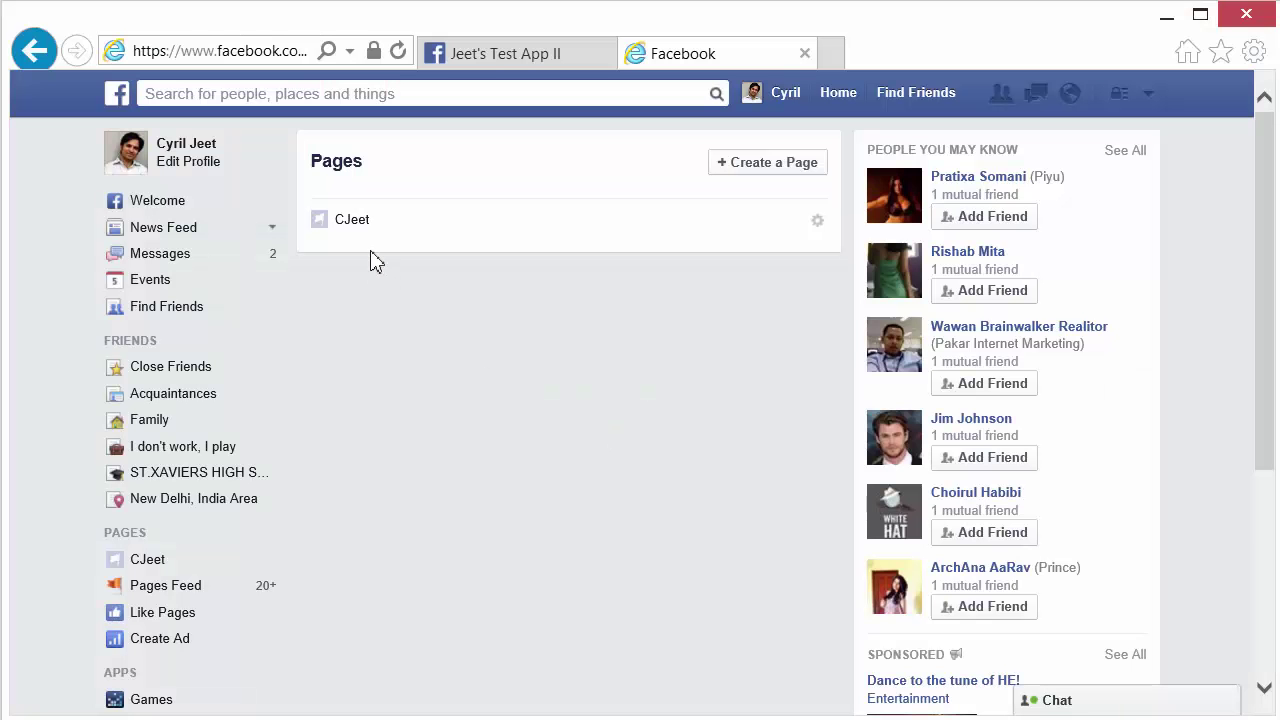
# Switch to the browser, open the CJeet page on Facebook and examine the posts on its timeline.
pyautogui.click(355, 221)
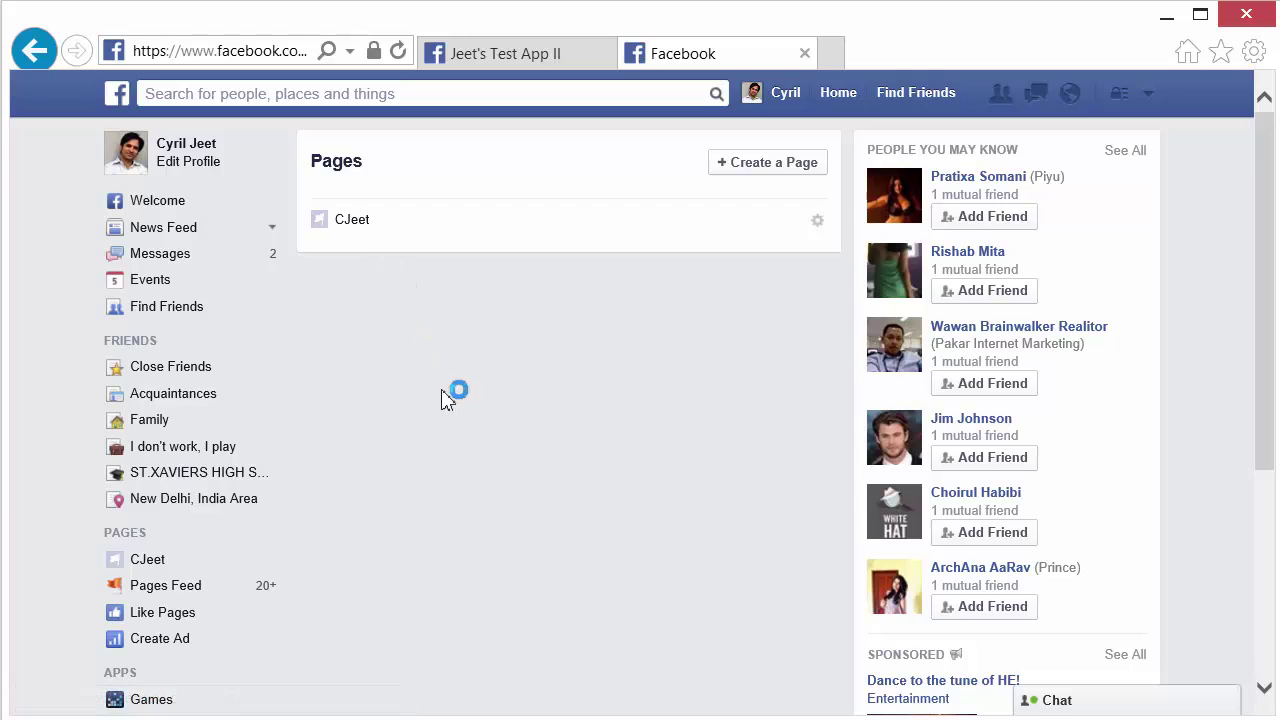
pyautogui.scroll(-3, 457, 423)
pyautogui.scroll(-7, 455, 430)
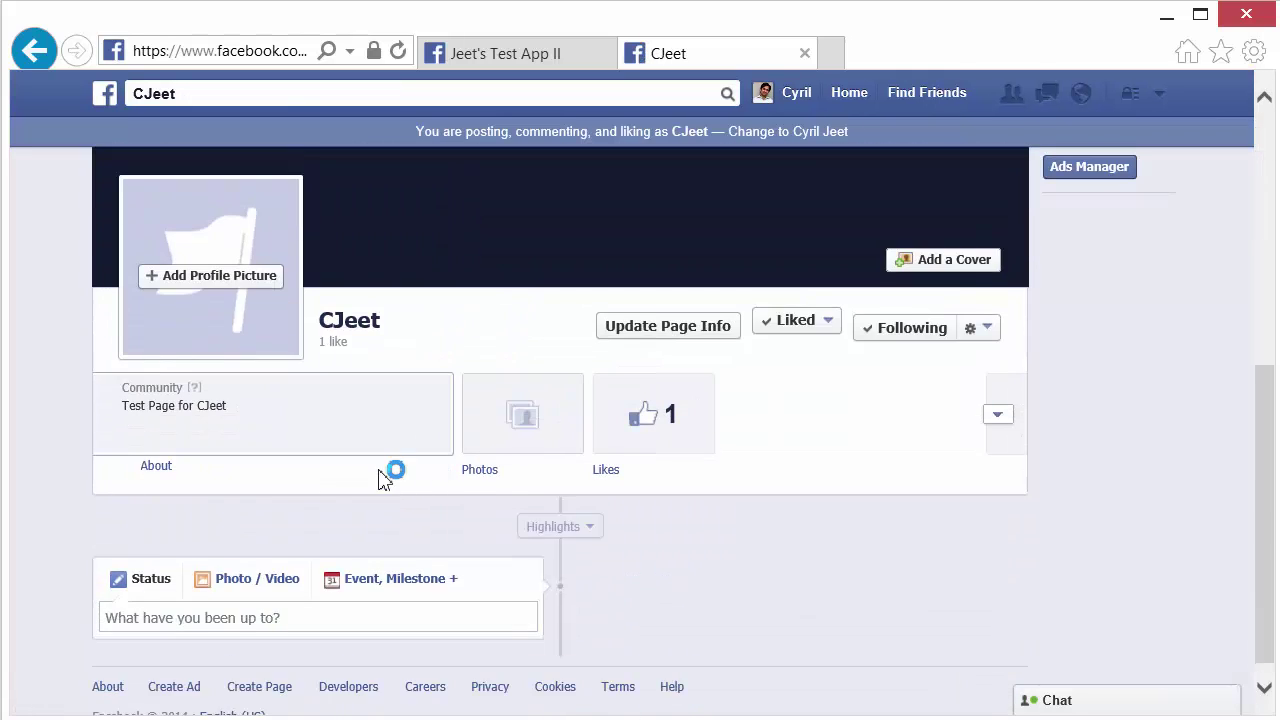
pyautogui.scroll(3, 180, 345)
pyautogui.scroll(-7, 289, 506)
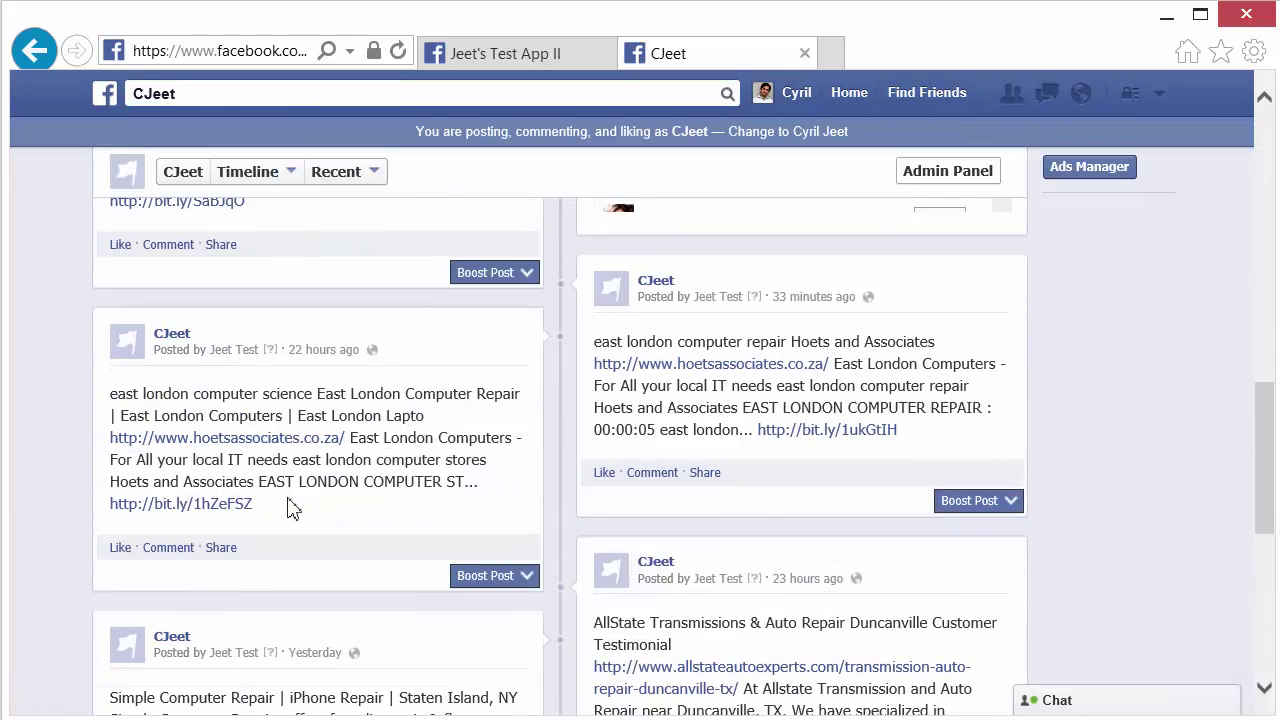
pyautogui.scroll(8, 289, 509)
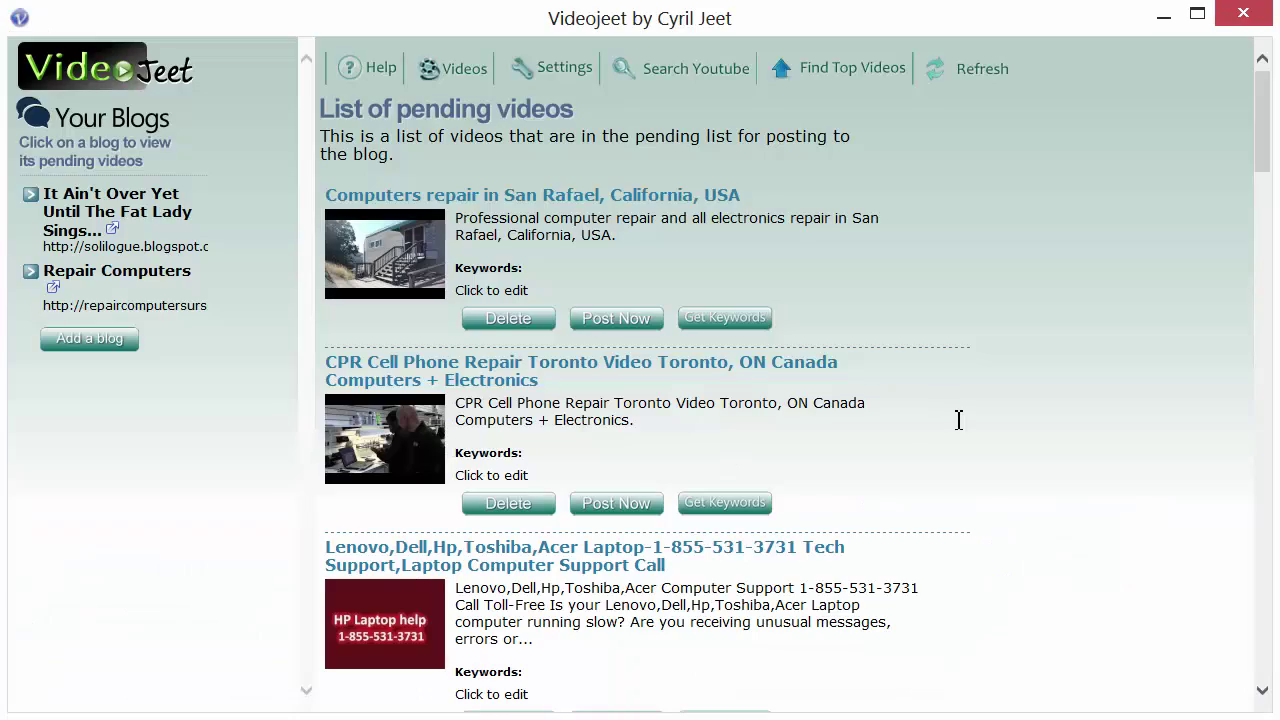
# Post the pending video "Dead PC Diagnosis and Repair" from the second page of the Repair Computers blog's pending list.
pyautogui.scroll(-8, 958, 420)
pyautogui.scroll(-15, 958, 420)
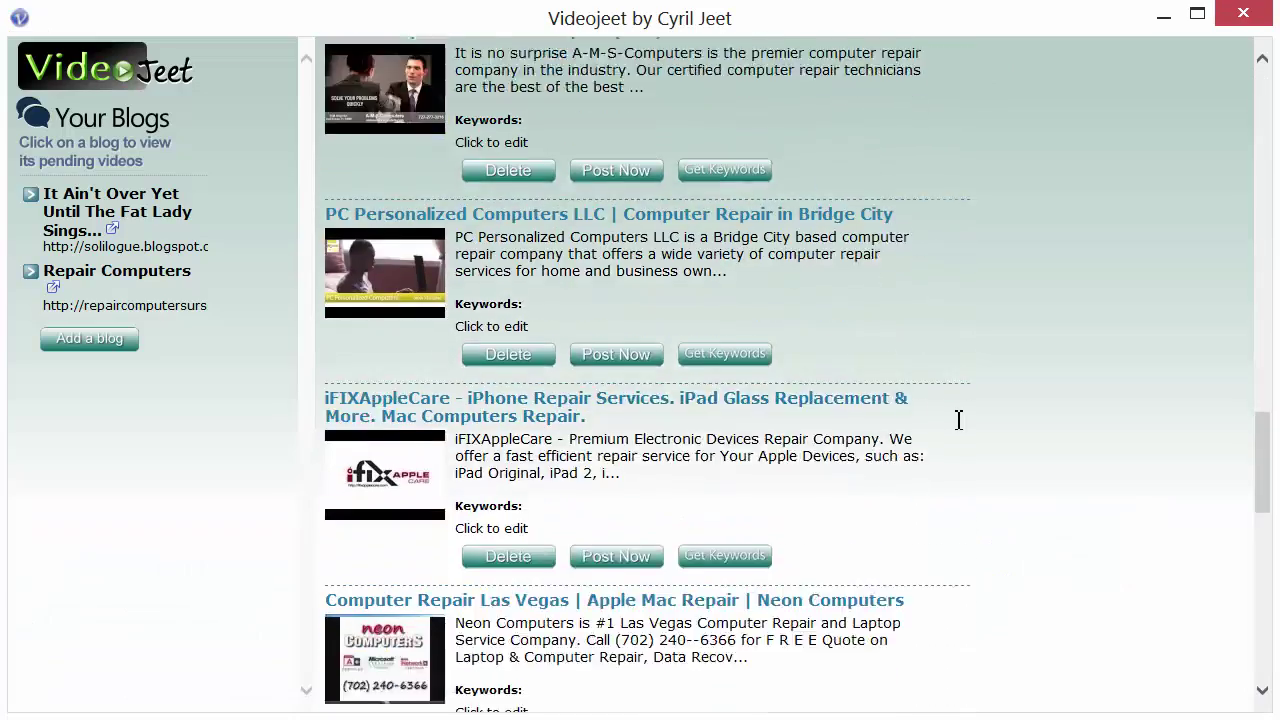
pyautogui.scroll(-4, 958, 420)
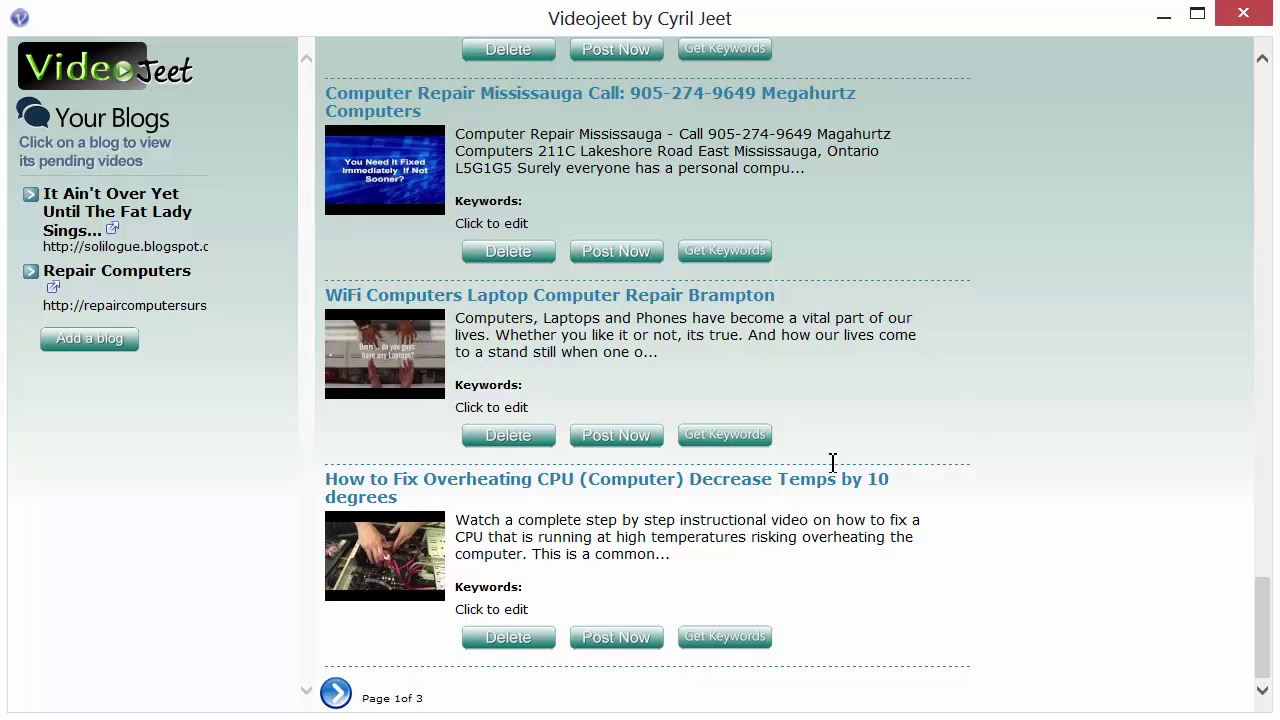
pyautogui.click(336, 693)
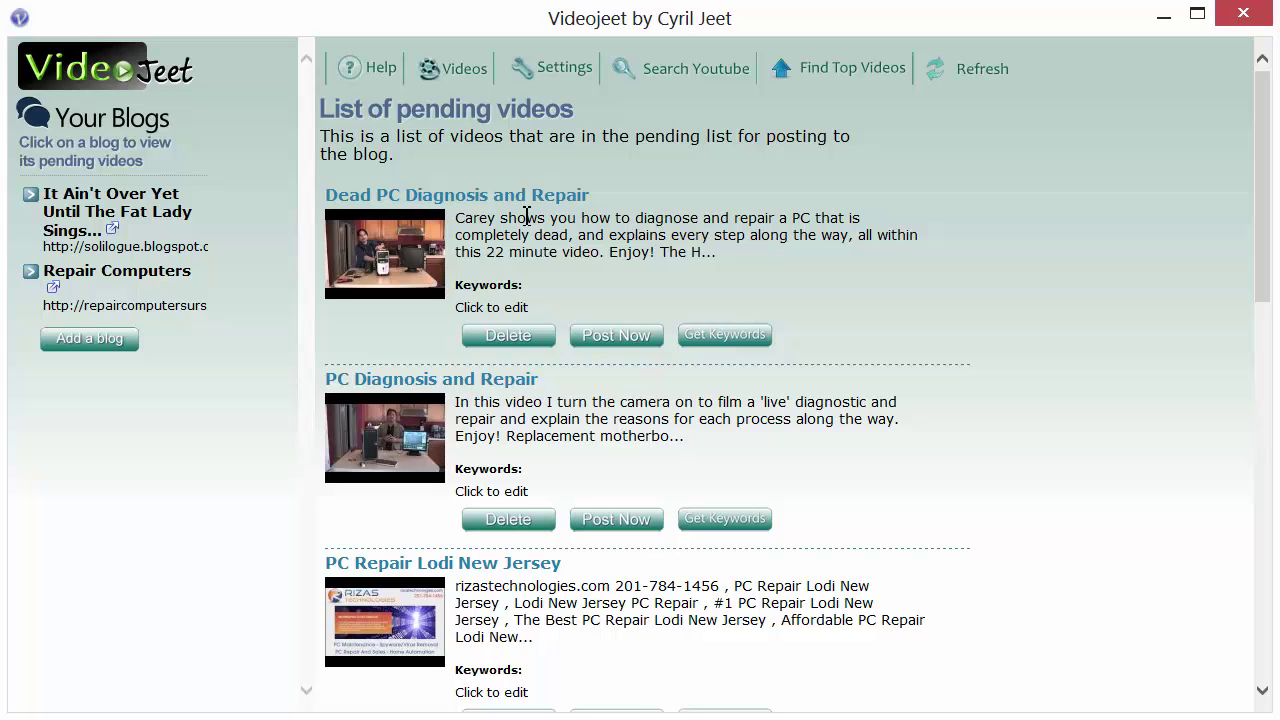
pyautogui.click(616, 336)
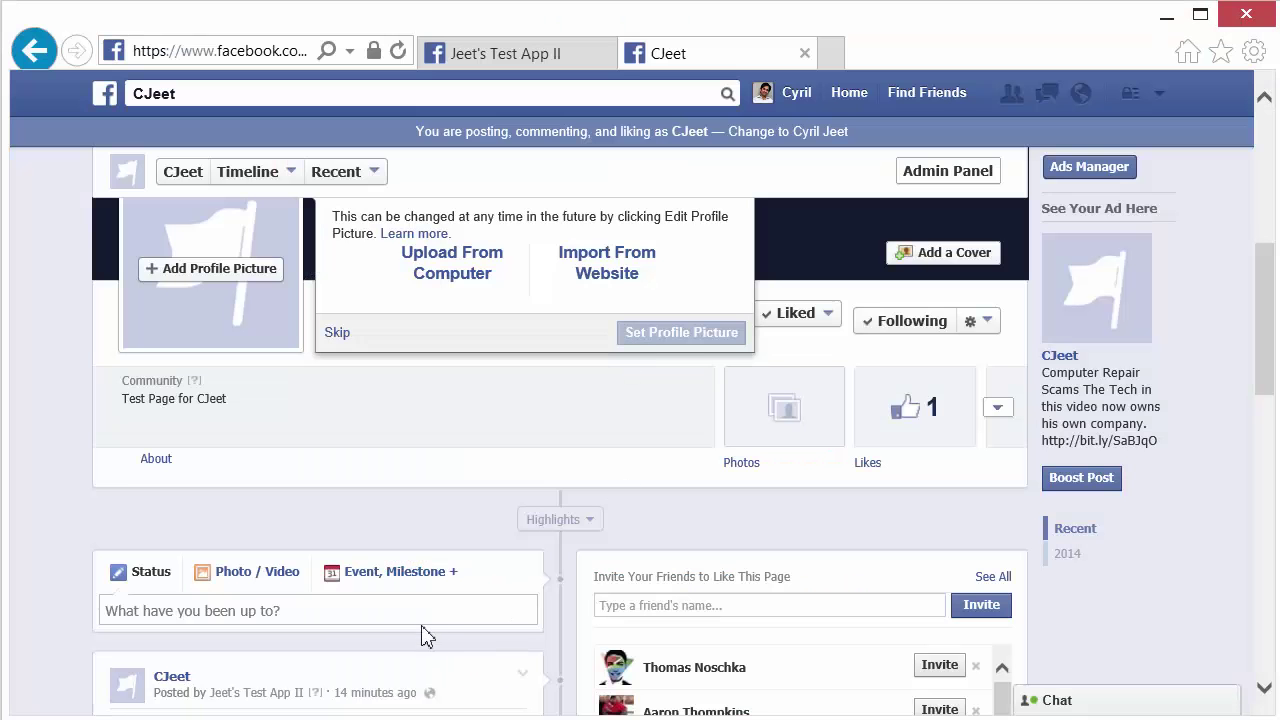
# Switch to the browser and reload the CJeet Facebook page to check its timeline for the new post.
pyautogui.scroll(-5, 437, 531)
pyautogui.scroll(2, 437, 531)
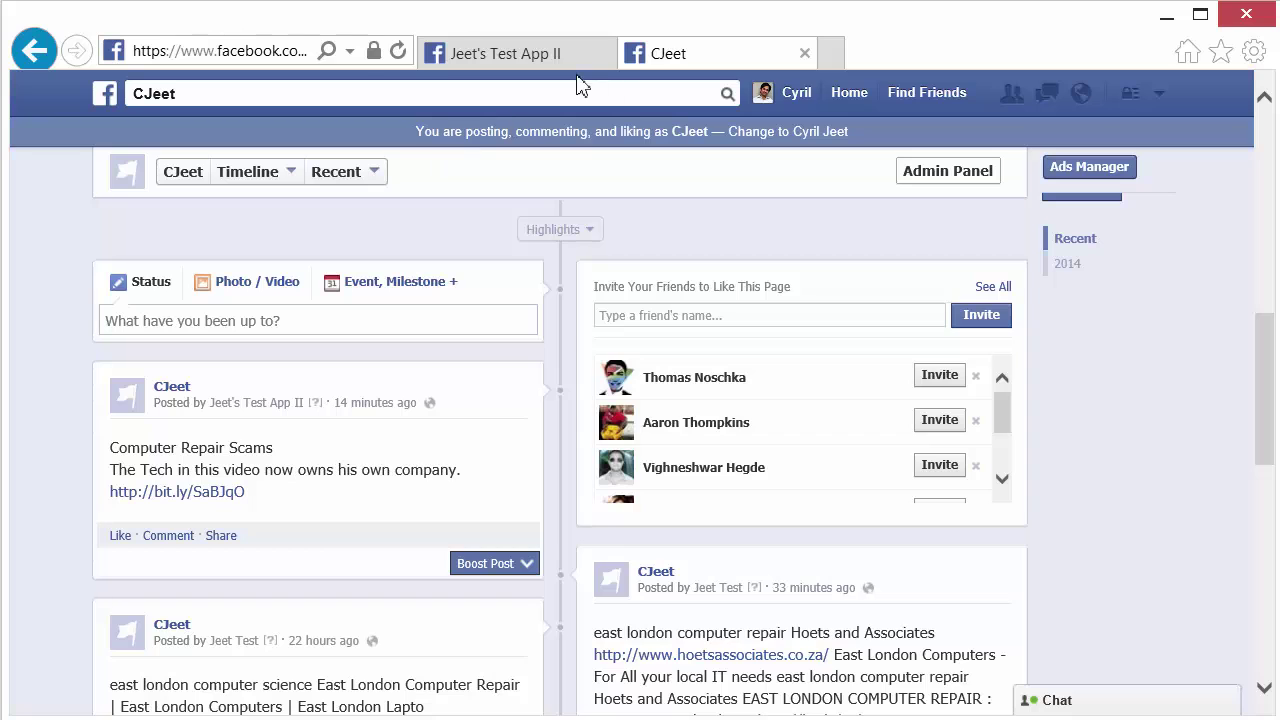
pyautogui.click(398, 52)
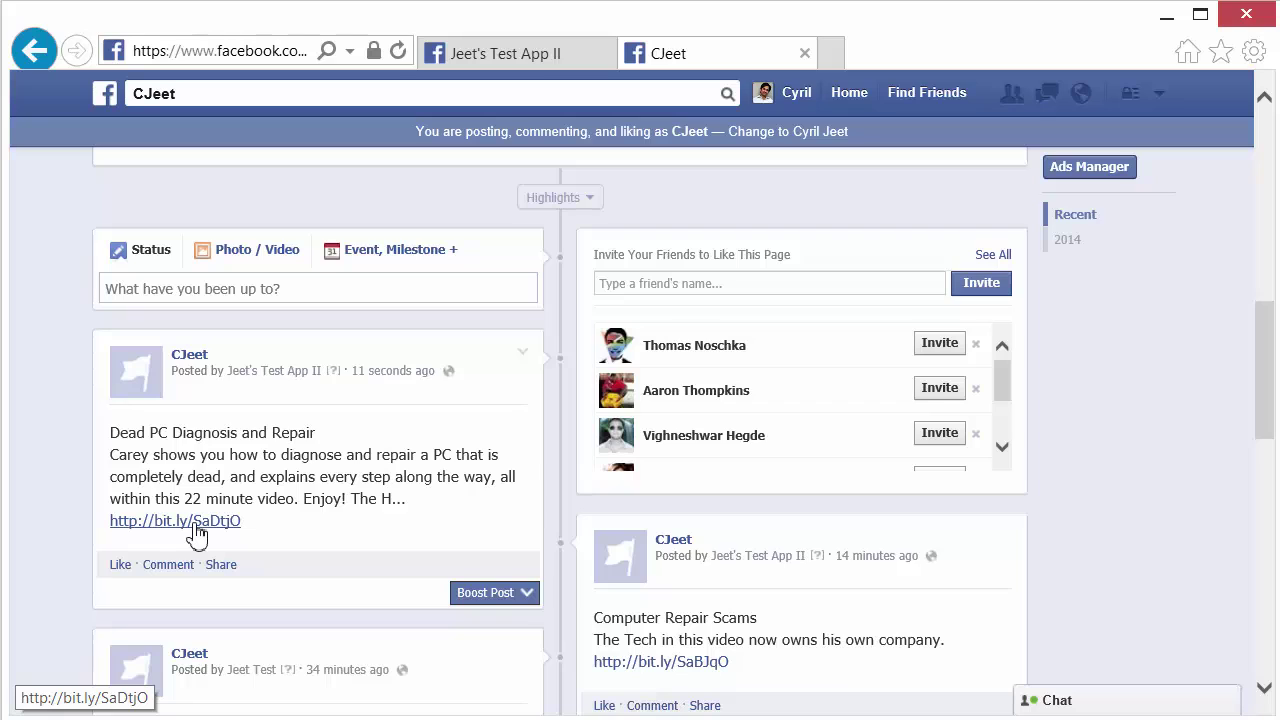
# Open the short link in the "Dead PC Diagnosis and Repair" post, examine the blog entry, and close its browser tab.
pyautogui.click(196, 528)
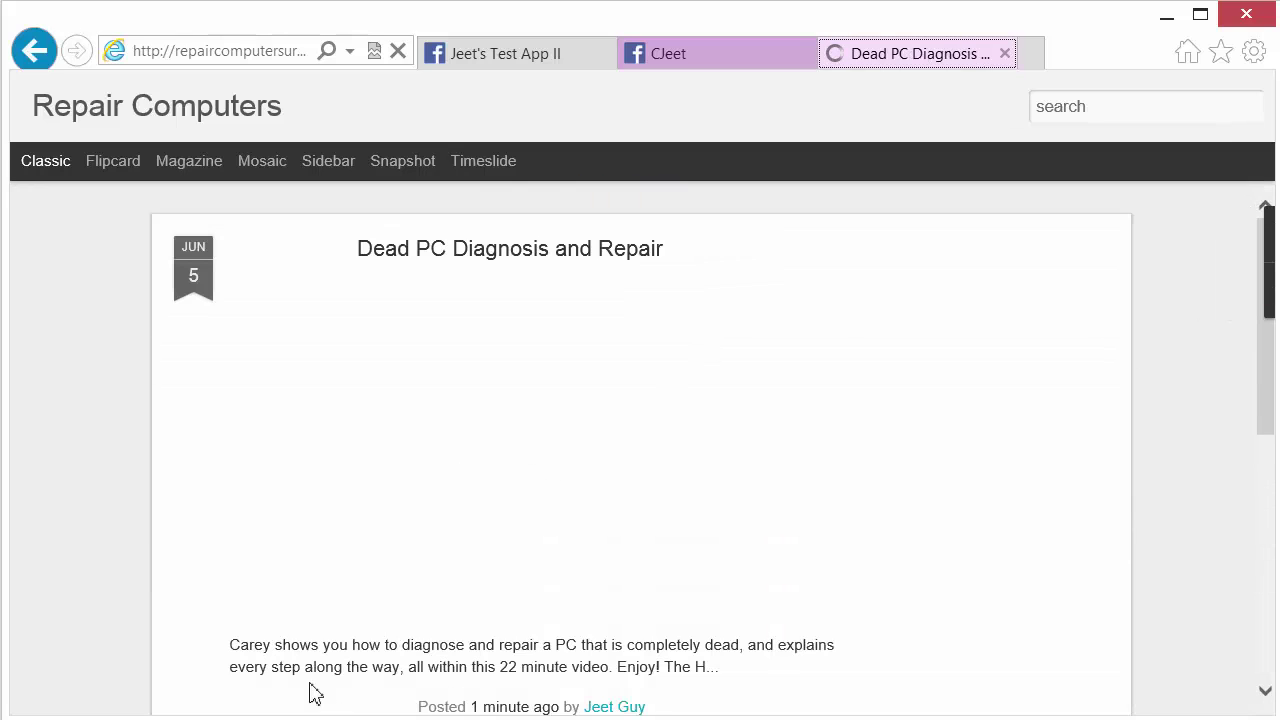
pyautogui.moveTo(322, 645); pyautogui.dragTo(624, 676)
pyautogui.click(624, 676)
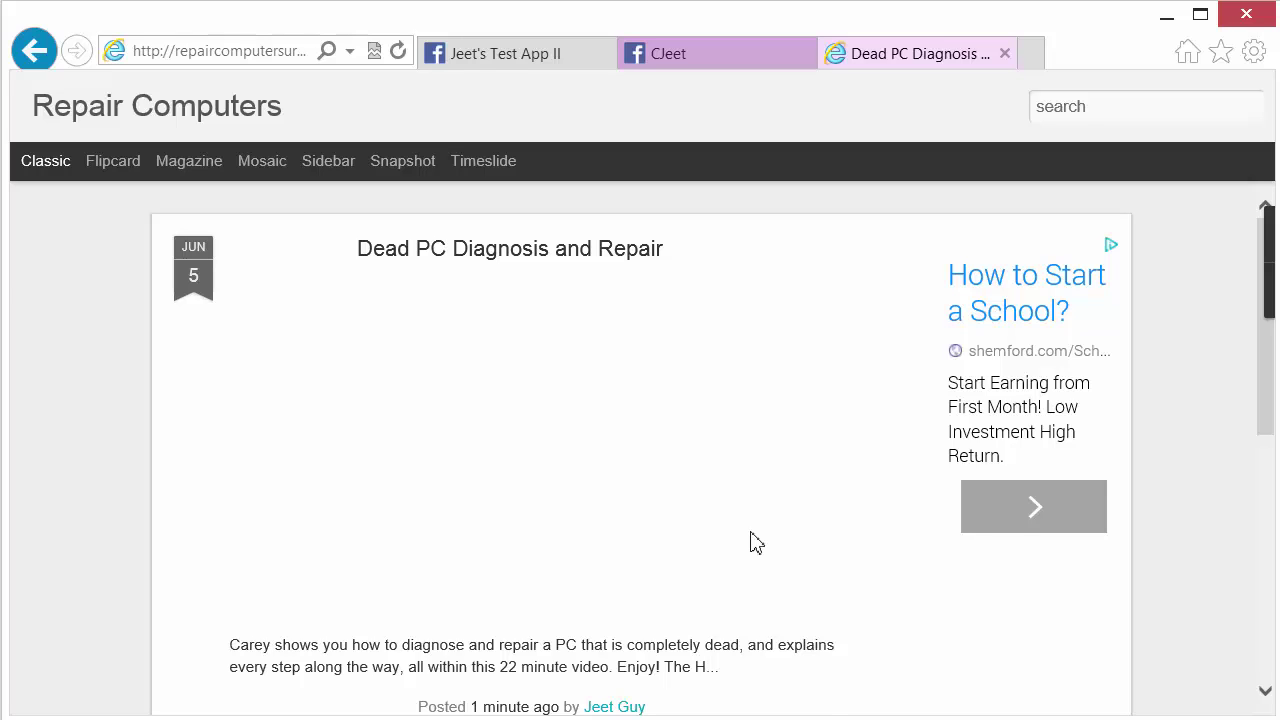
pyautogui.scroll(-5, 755, 541)
pyautogui.scroll(5, 755, 540)
pyautogui.click(1004, 54)
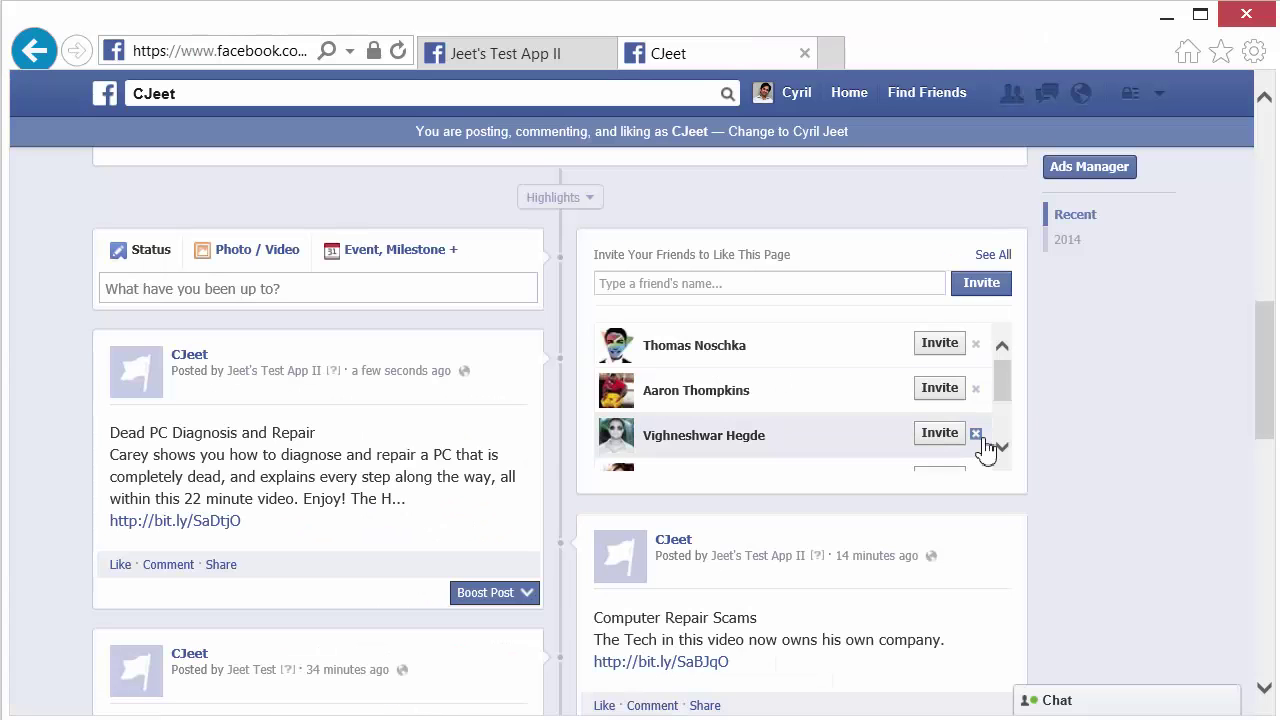